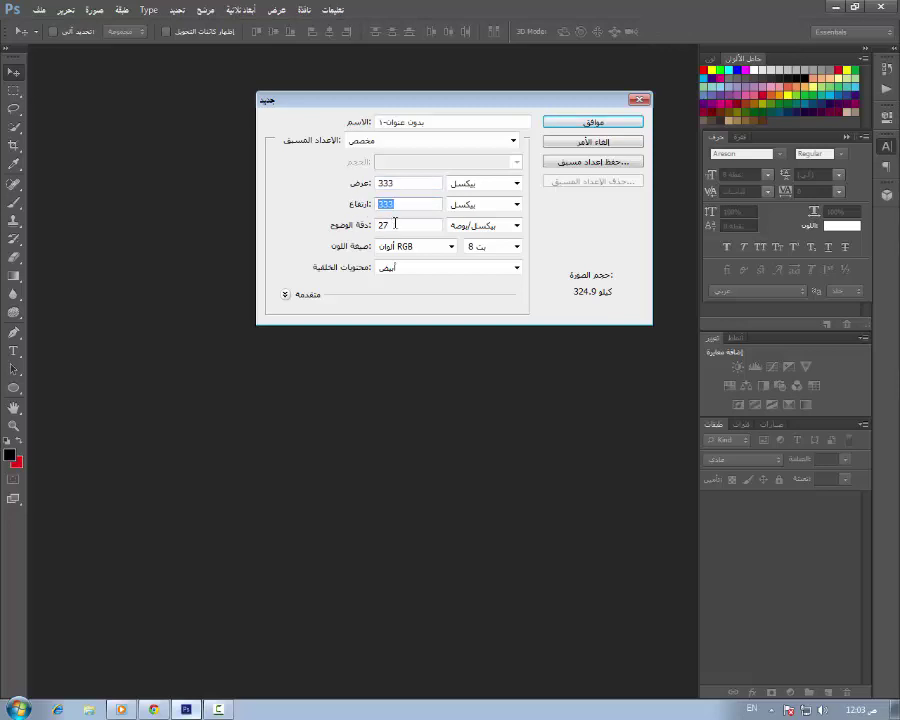
Create a new 333 by 333 pixel RGB document at 27 pixels per inch with a white background.
double_click(380, 224)
click(404, 267)
click(406, 268)
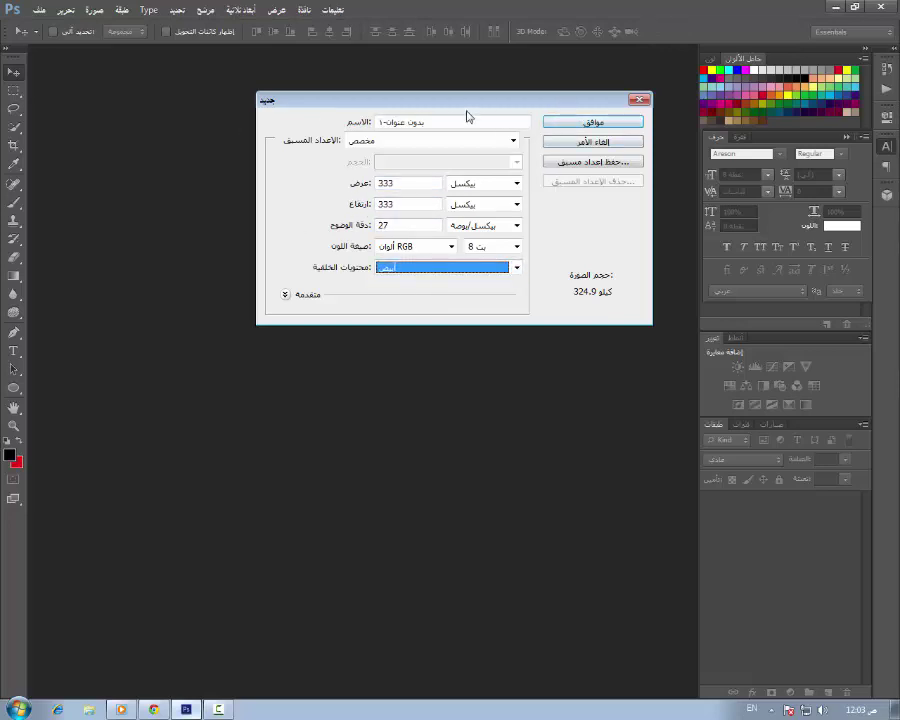
click(594, 121)
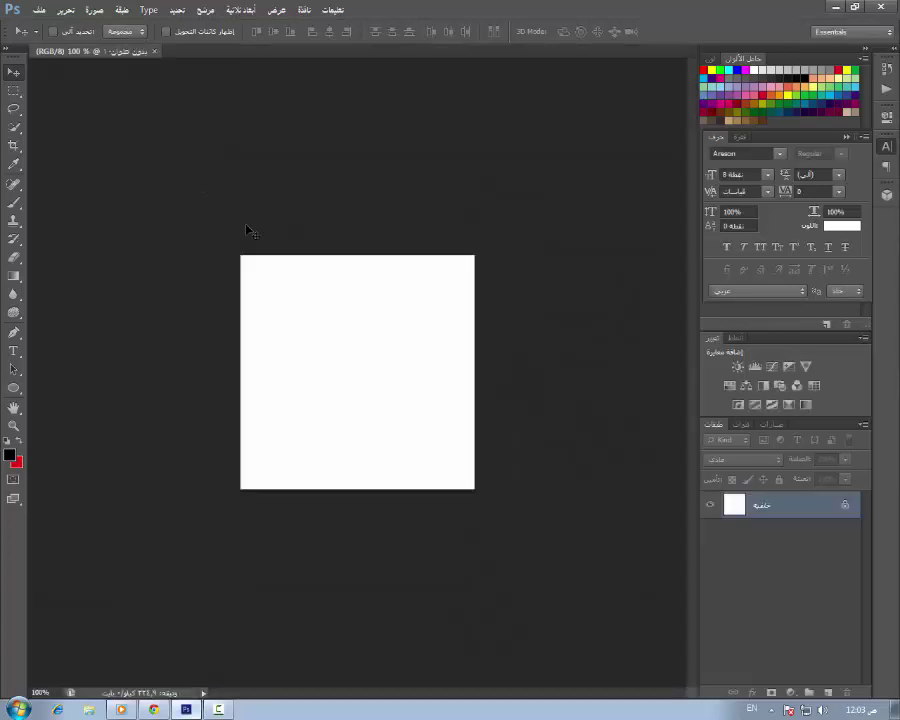
Open the photo 2015Jan07105445_461017226.jpg from the Downloads folder.
click(38, 9)
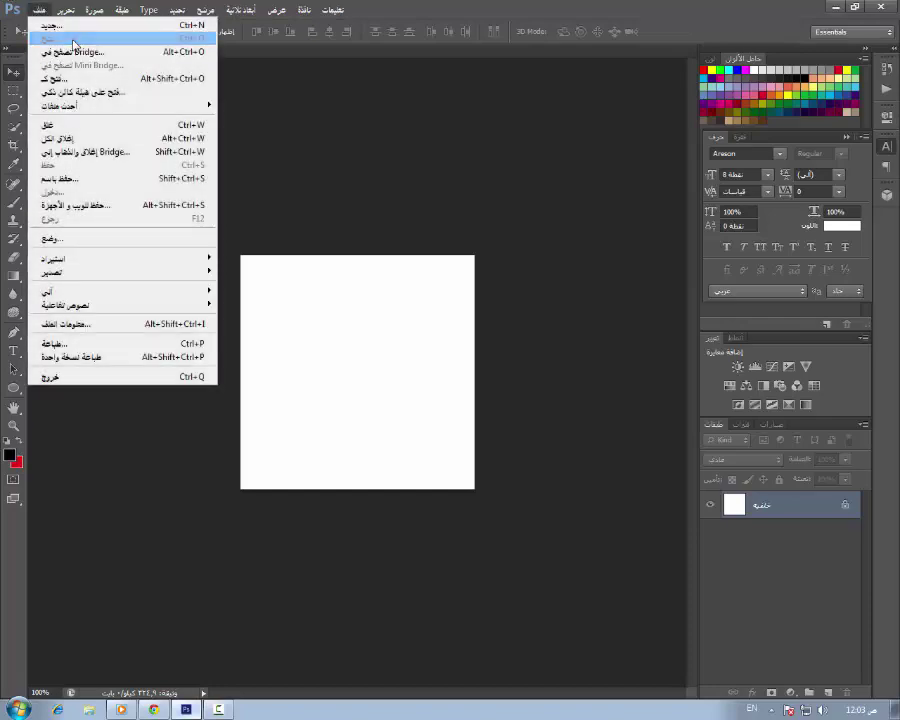
click(73, 44)
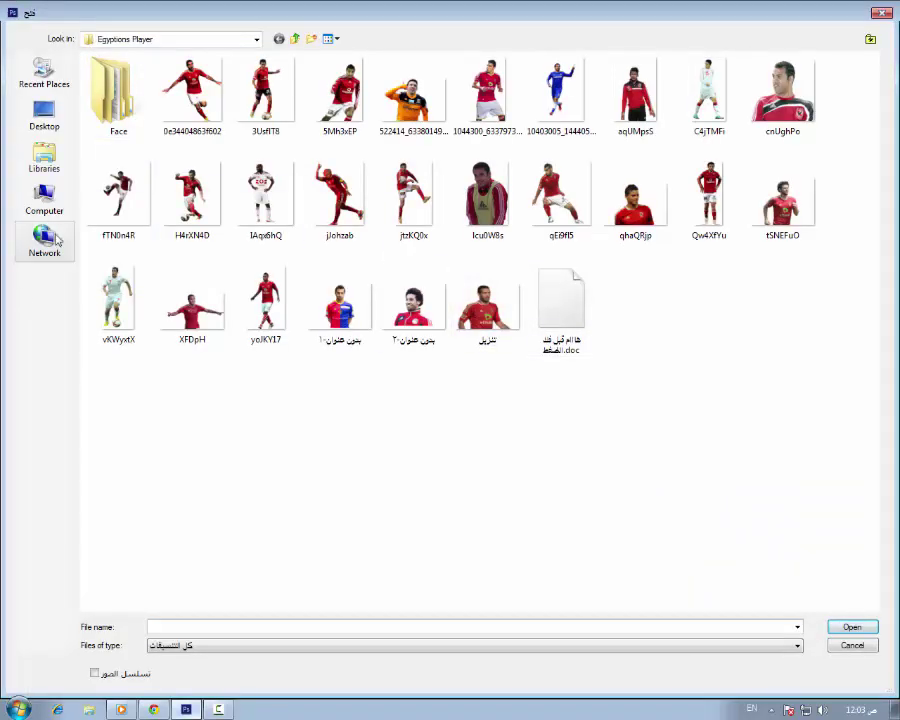
click(44, 200)
double_click(472, 88)
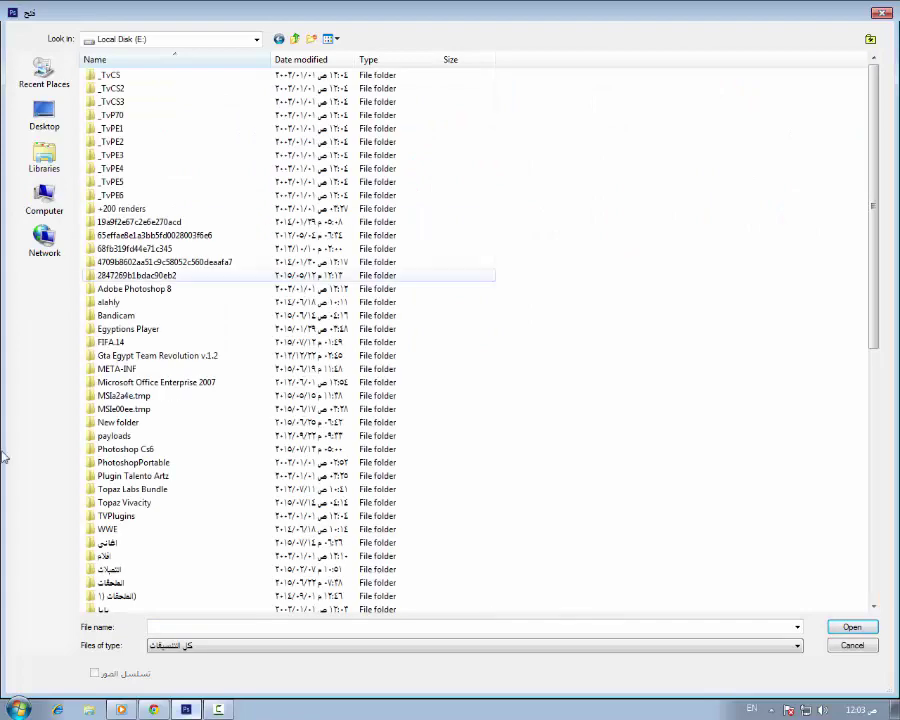
drag(874, 207, 872, 346)
click(44, 115)
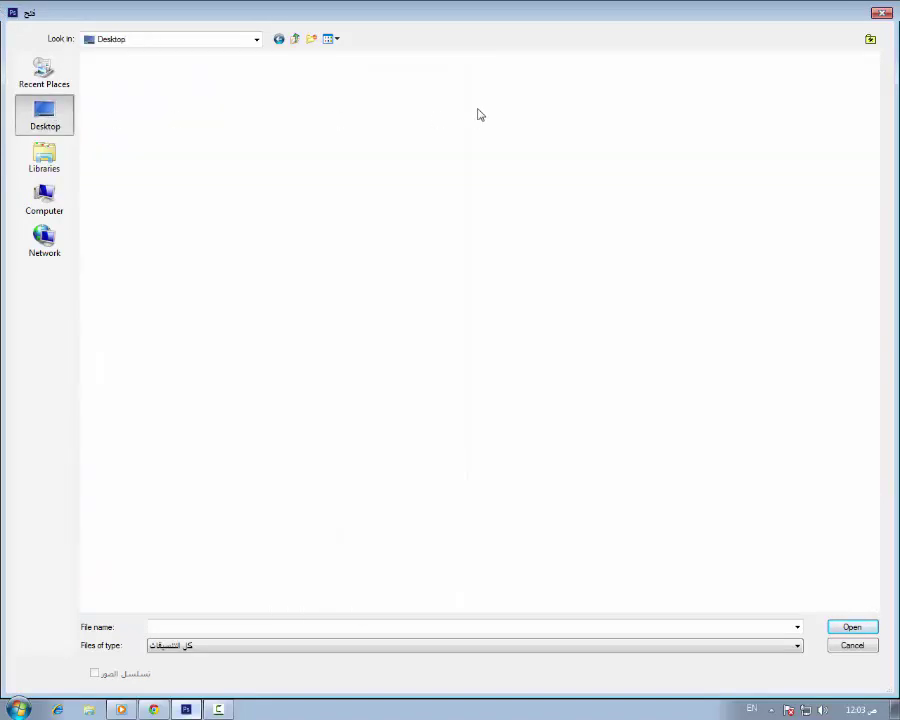
double_click(476, 76)
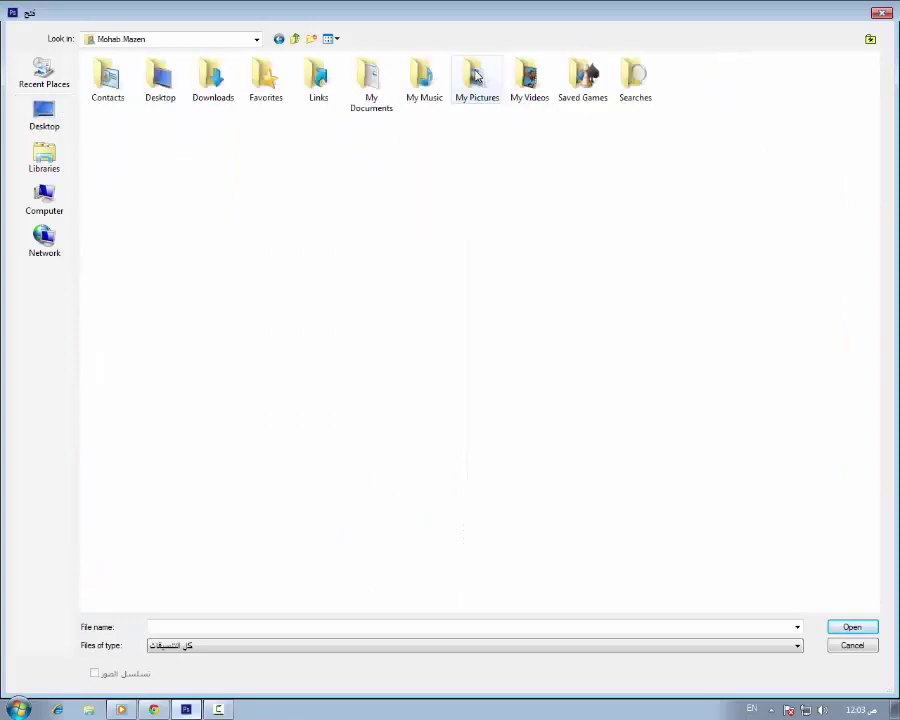
double_click(476, 76)
click(280, 40)
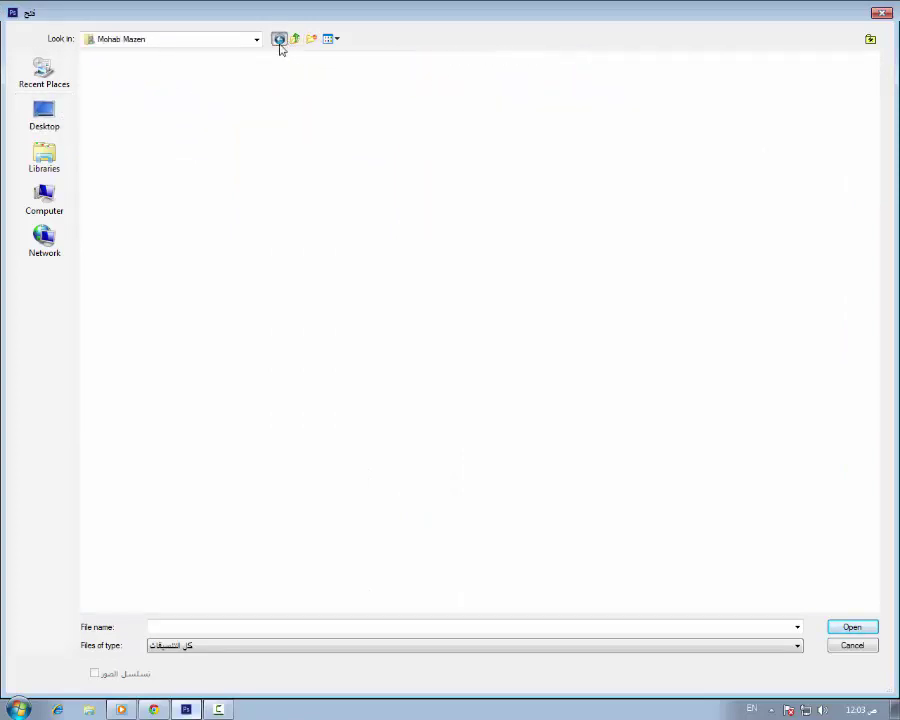
double_click(196, 80)
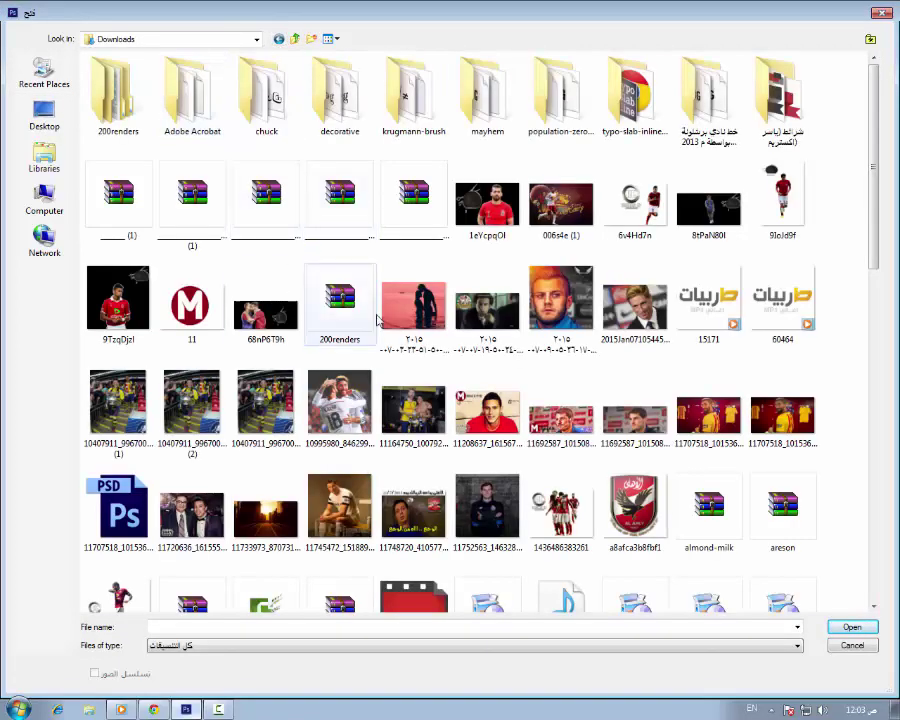
drag(876, 145, 885, 206)
double_click(634, 148)
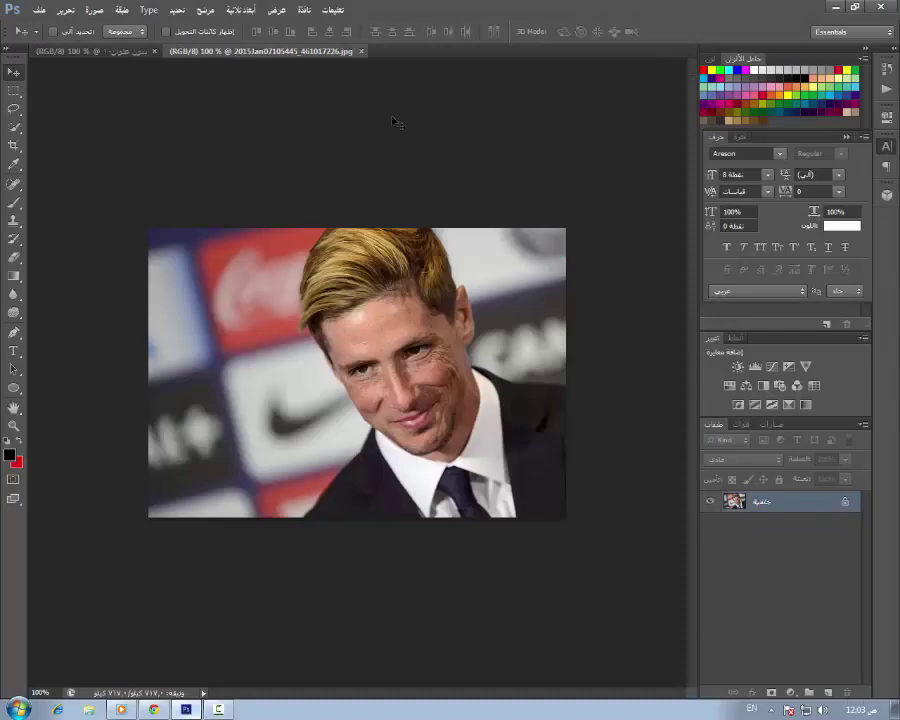
Copy the photo from its own floating window into the blank document and close the original image.
drag(295, 52, 669, 307)
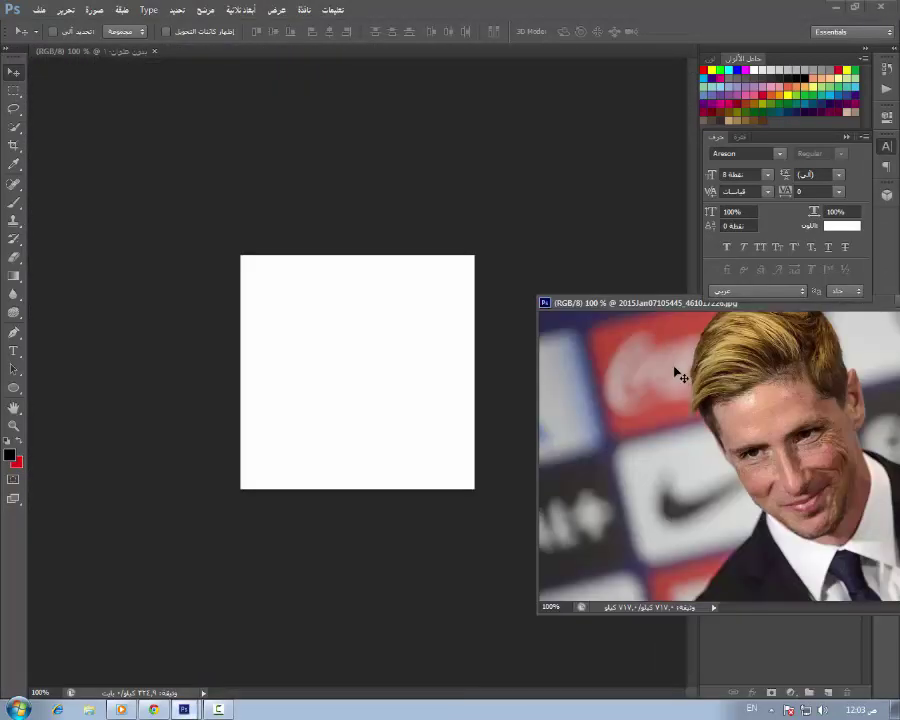
drag(679, 372, 333, 325)
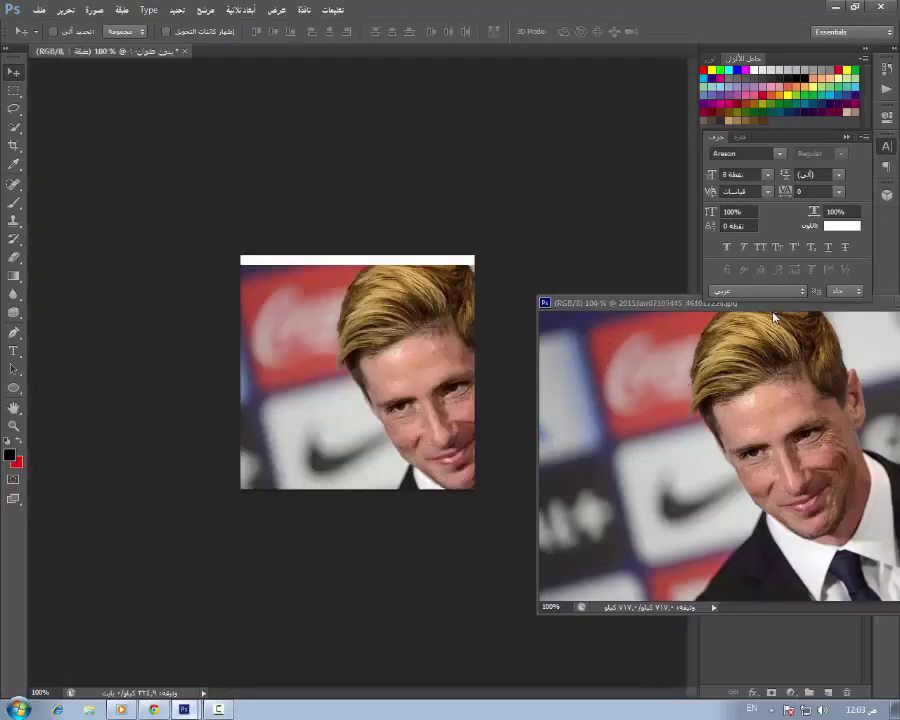
drag(623, 305, 252, 342)
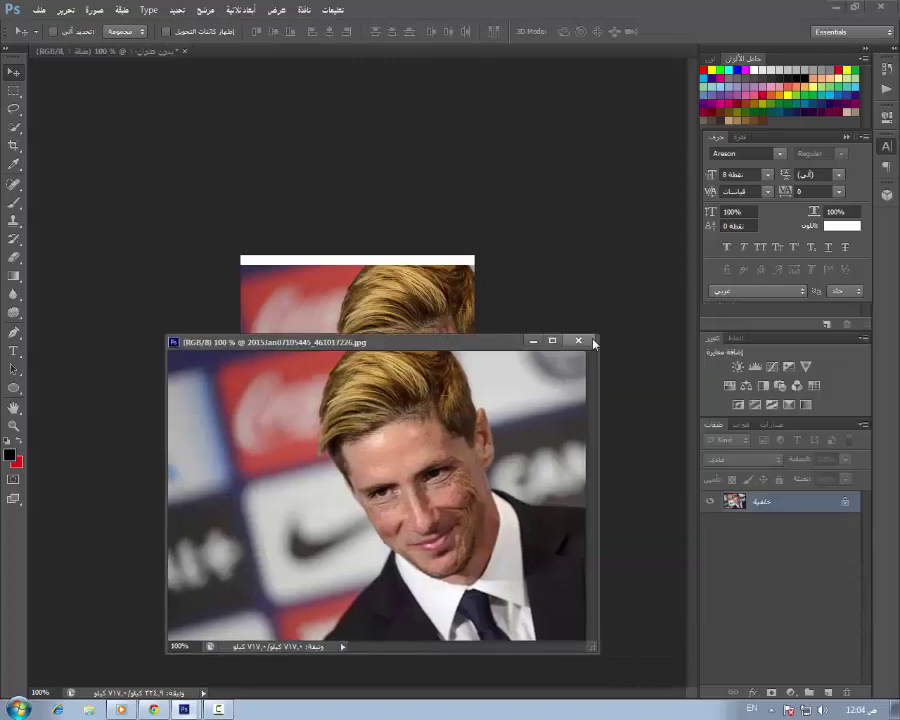
click(578, 341)
Free Transform the photo layer to fill the whole square canvas and apply the transformation.
mouse_move(380, 346)
mouse_down()
mouse_move(432, 312)
mouse_move(370, 335)
mouse_up()
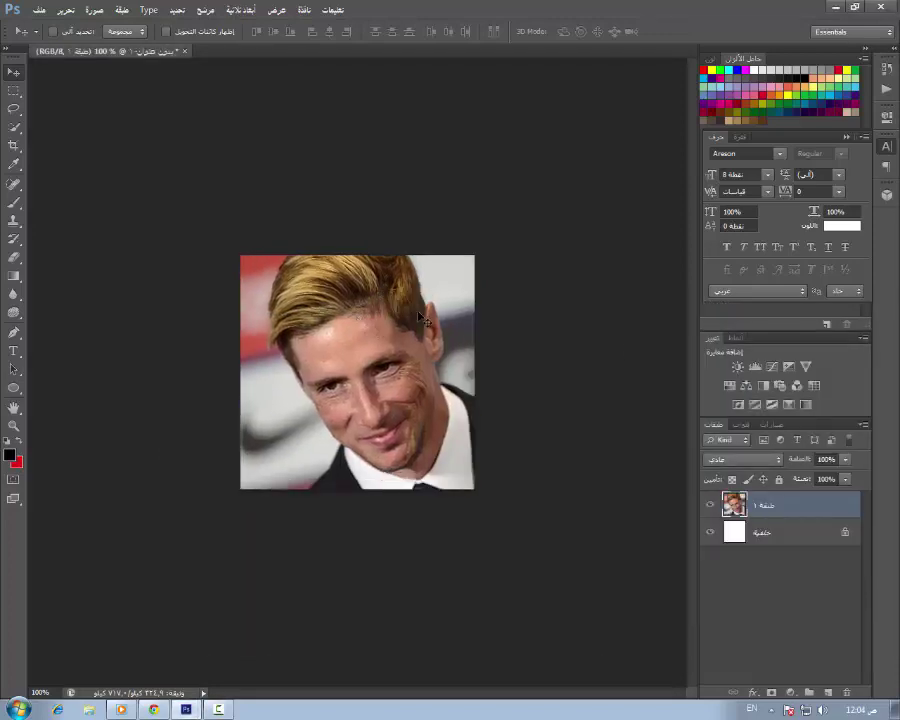
key(ctrl+t)
drag(532, 245, 310, 330)
drag(236, 419, 370, 344)
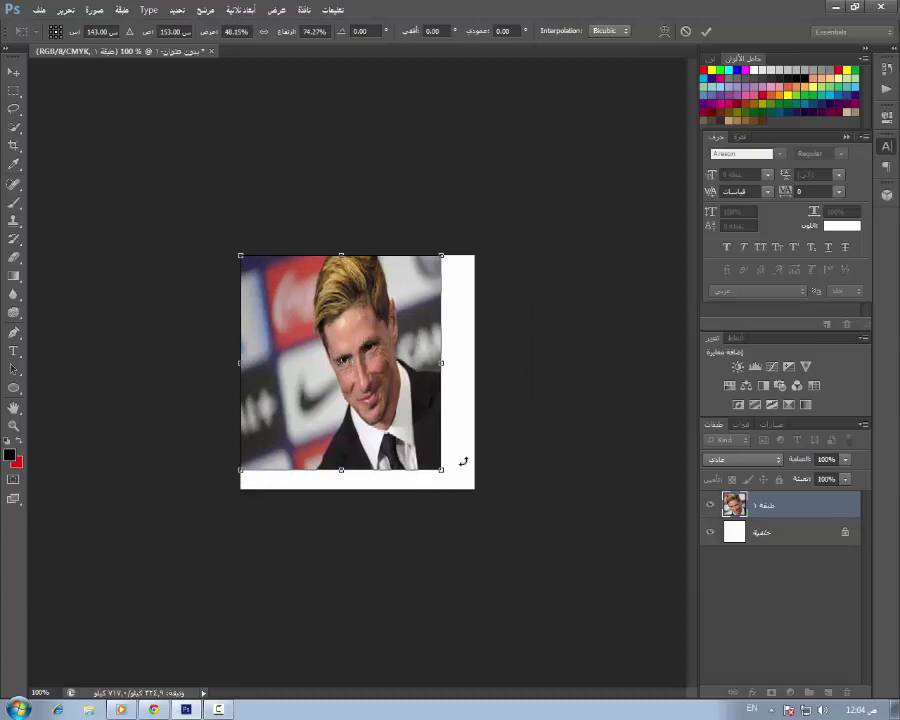
drag(457, 481, 474, 489)
click(14, 92)
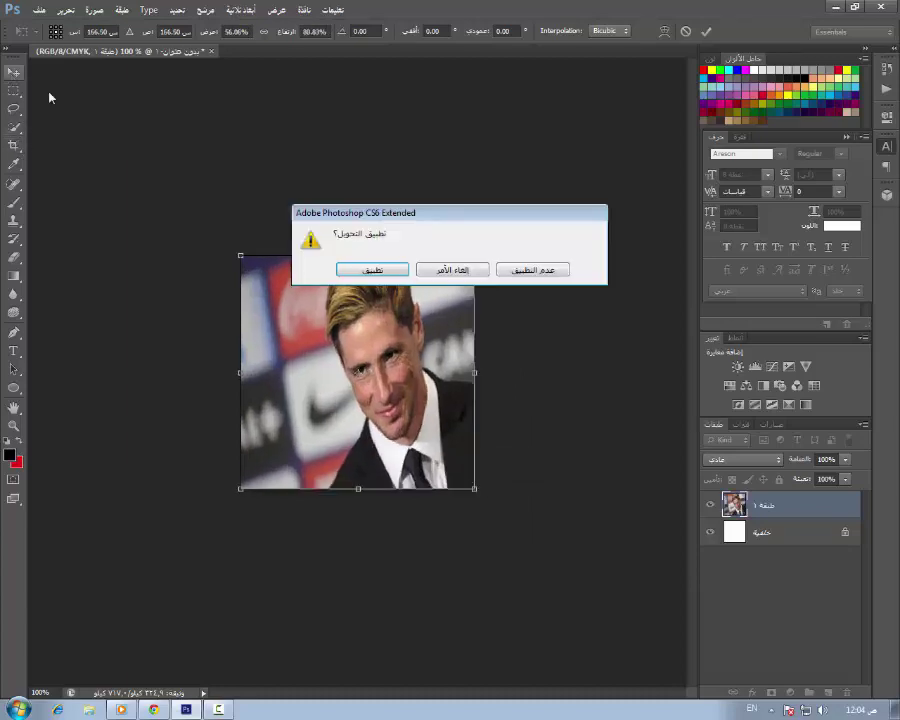
click(398, 271)
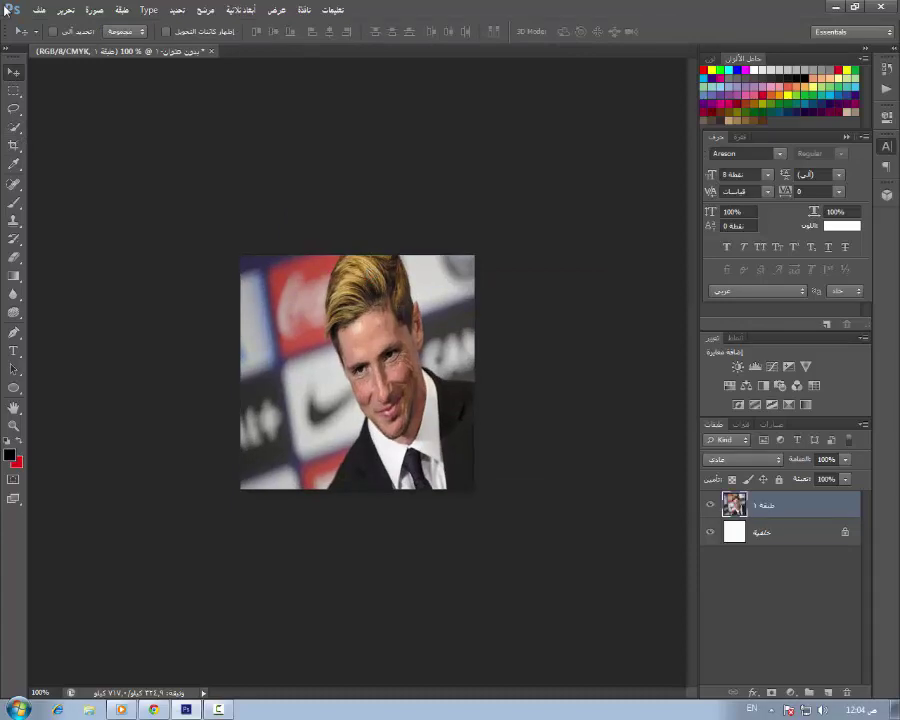
Load the ATN action file from the الاكشن folder on the desktop.
click(38, 10)
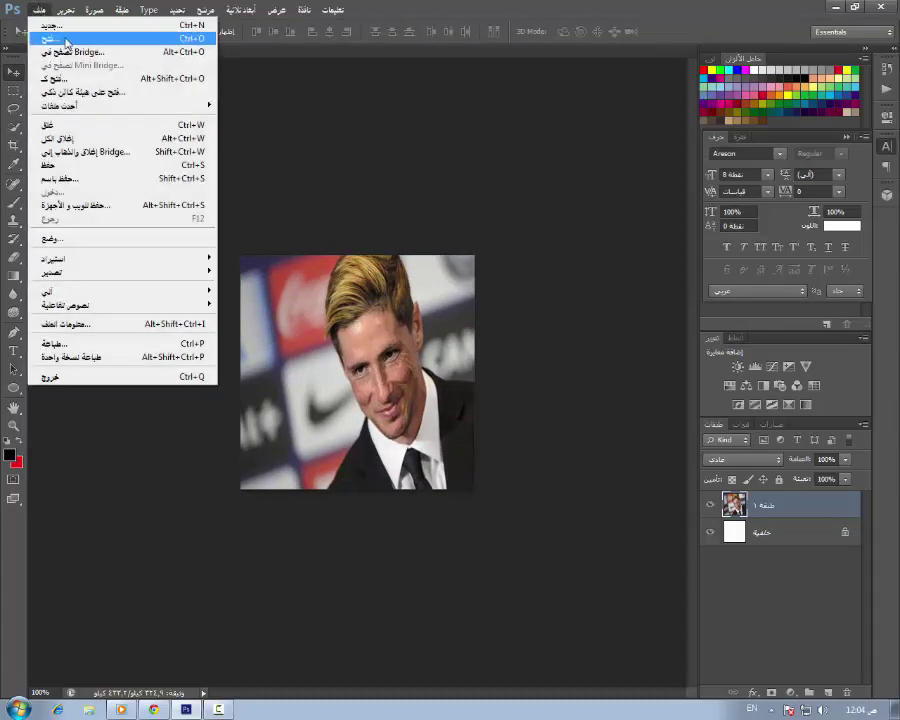
click(66, 42)
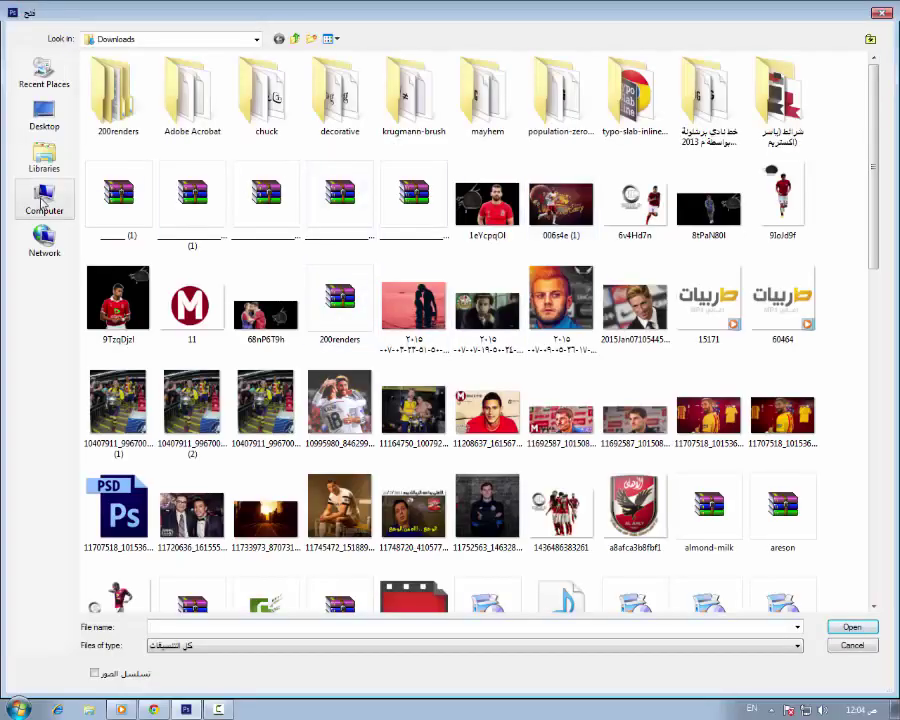
click(43, 203)
click(41, 128)
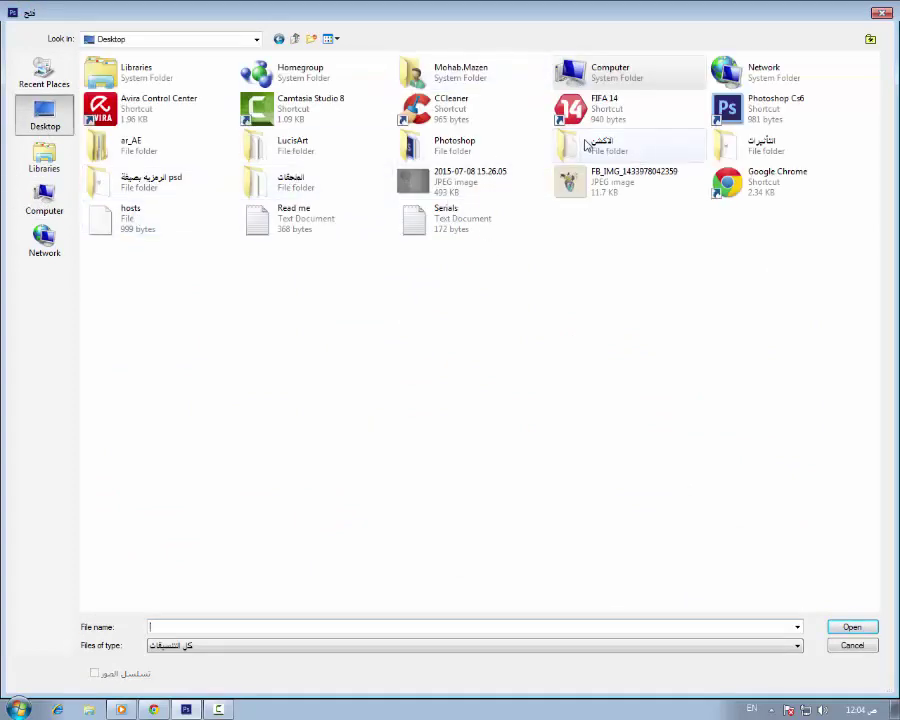
double_click(586, 146)
click(257, 76)
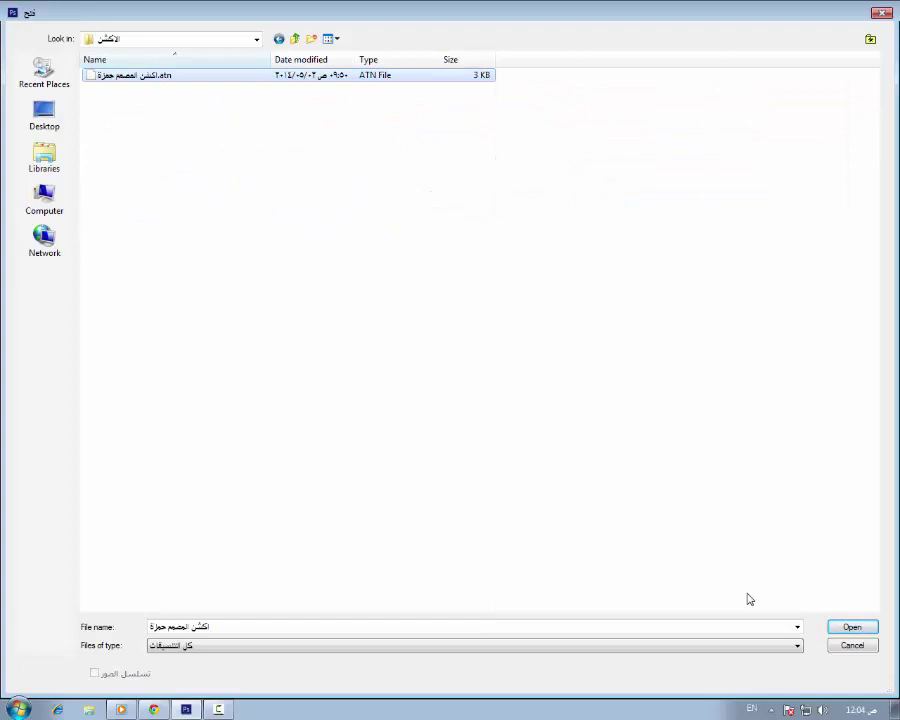
click(851, 628)
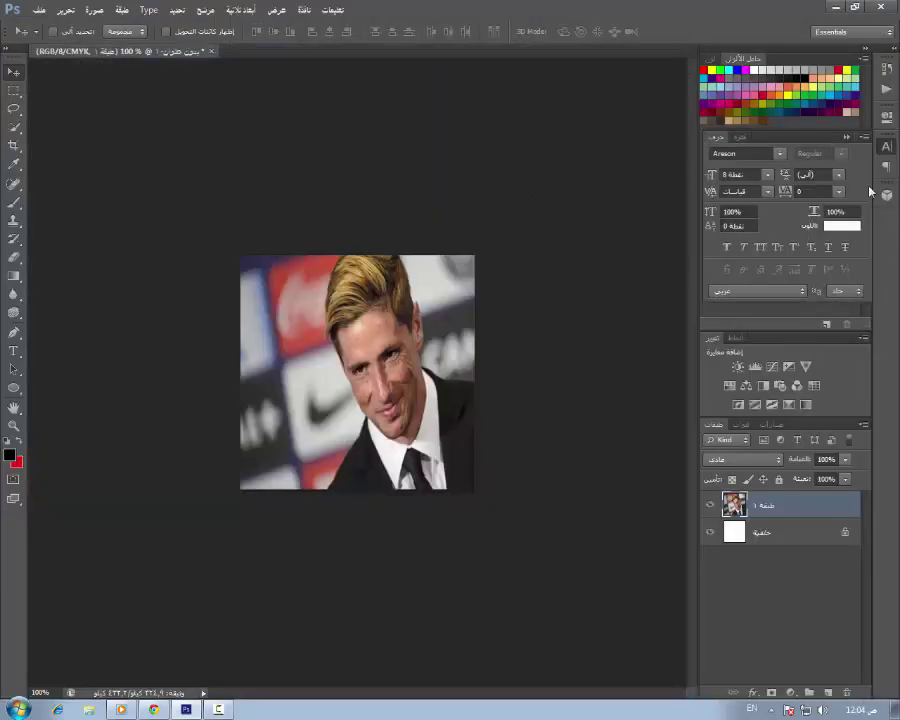
Play the action inside the newly loaded action set on the photo layer.
click(888, 91)
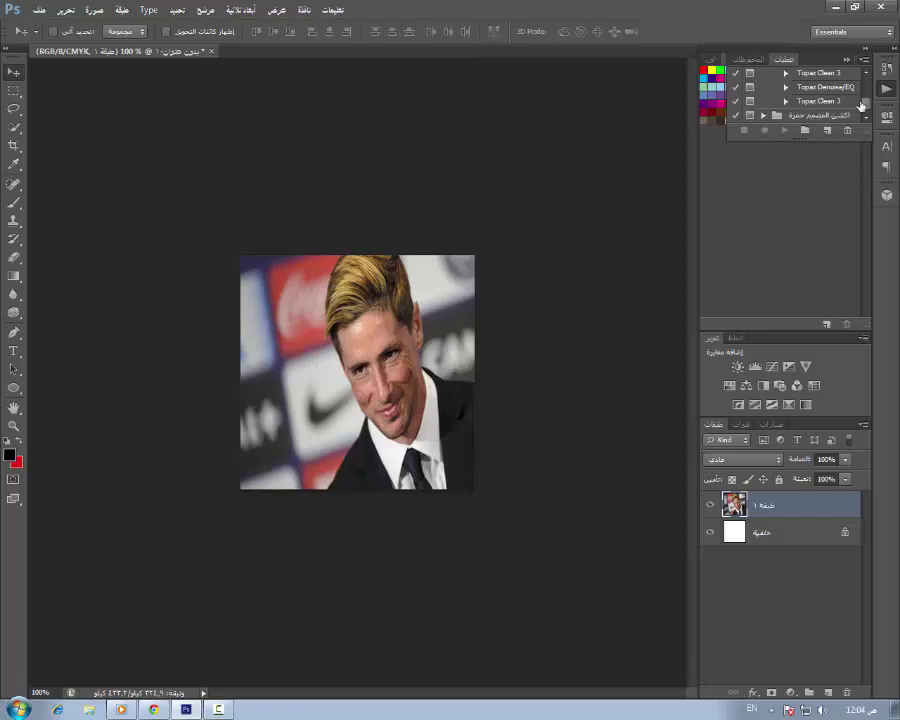
click(764, 117)
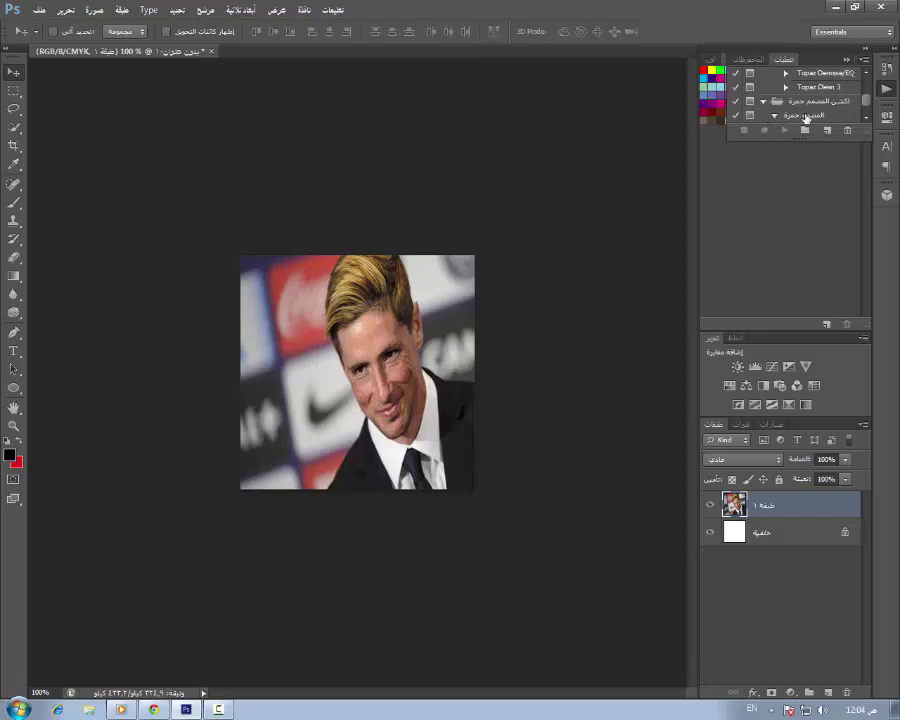
click(806, 117)
click(786, 130)
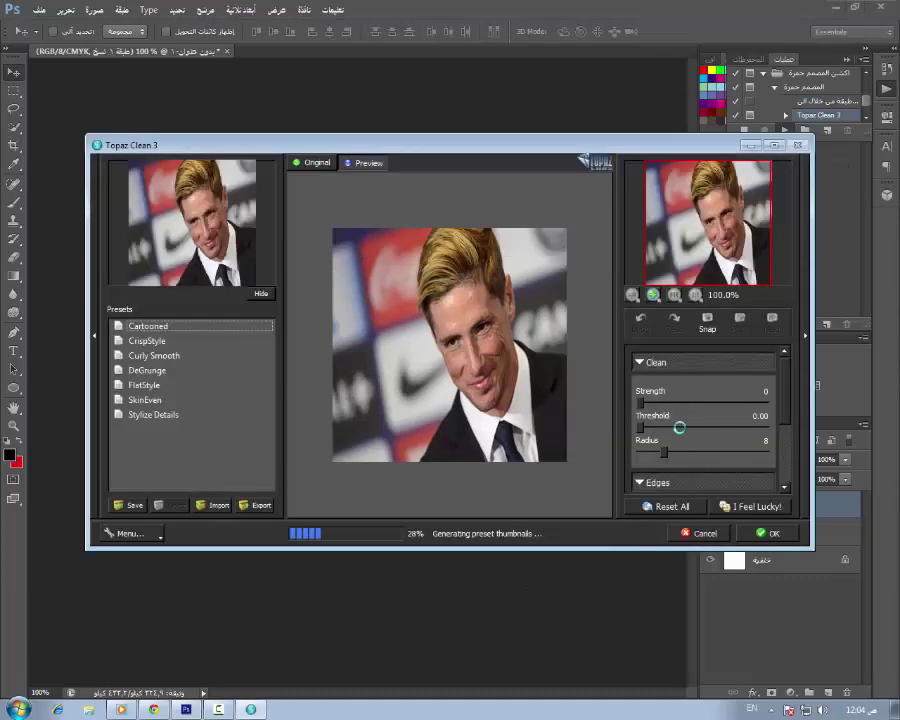
Accept the action's first two Topaz Clean 3 passes and its first Topaz Adjust 4 pass with their stored settings.
click(762, 533)
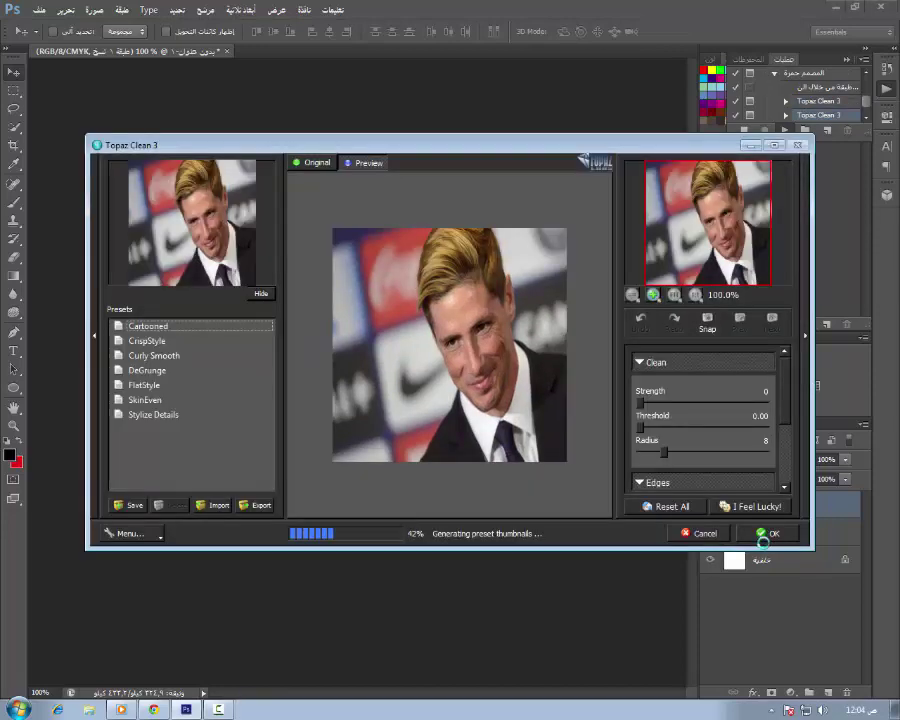
click(770, 535)
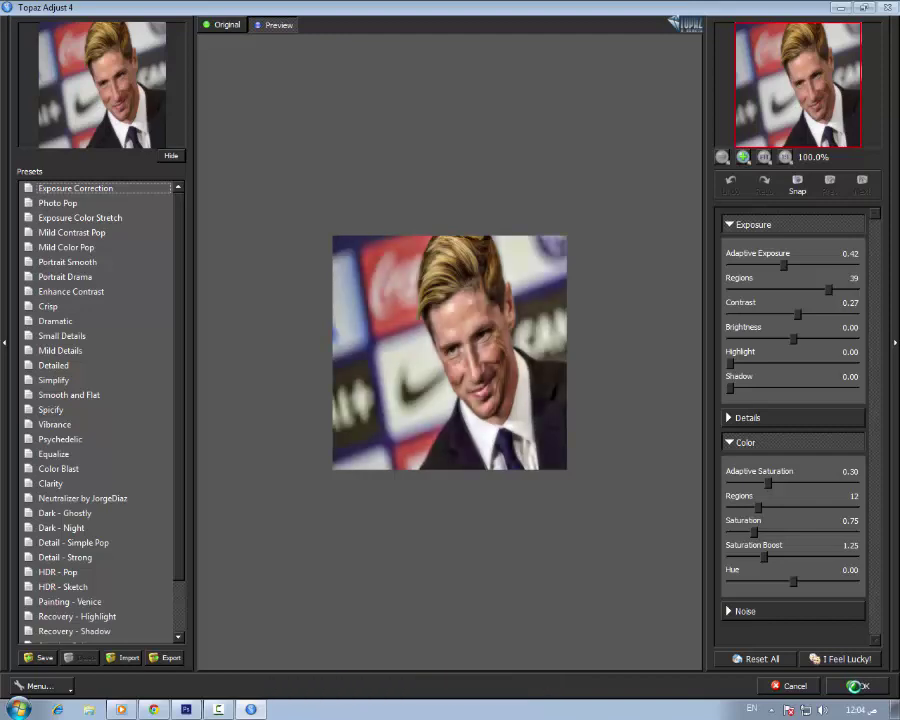
click(858, 686)
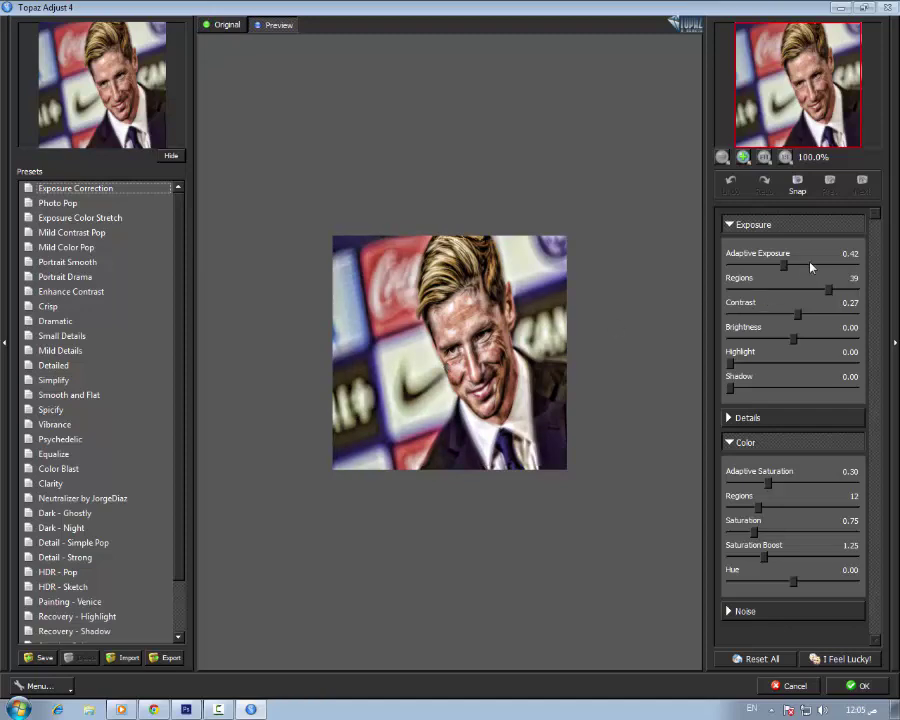
Apply the second Topaz Adjust 4 pass using the Photo Pop preset.
mouse_move(785, 267)
mouse_down()
mouse_move(750, 270)
mouse_move(817, 270)
mouse_move(776, 270)
mouse_up()
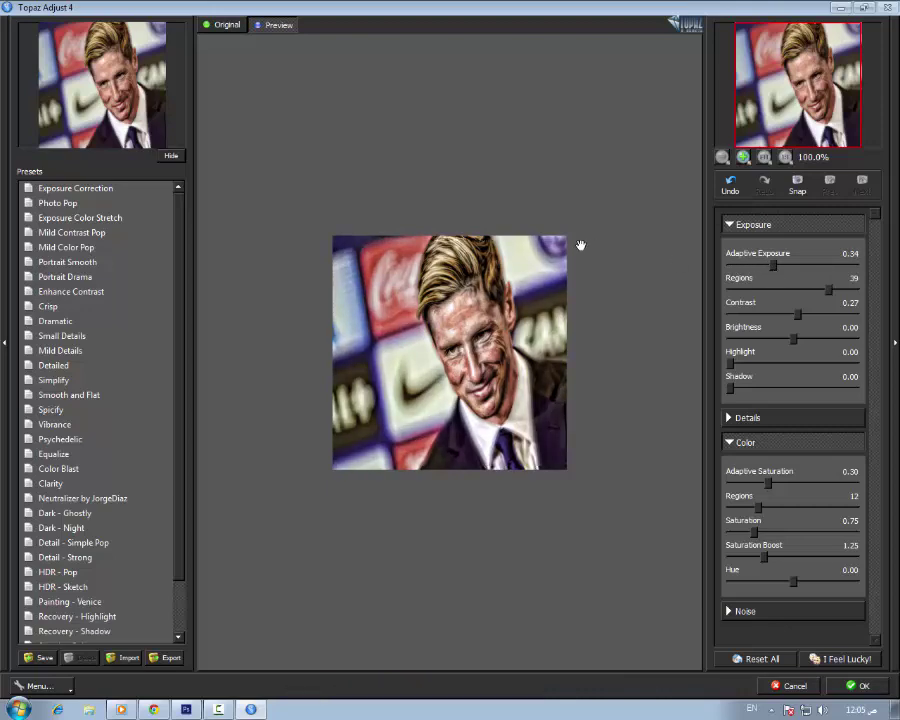
click(60, 189)
click(58, 204)
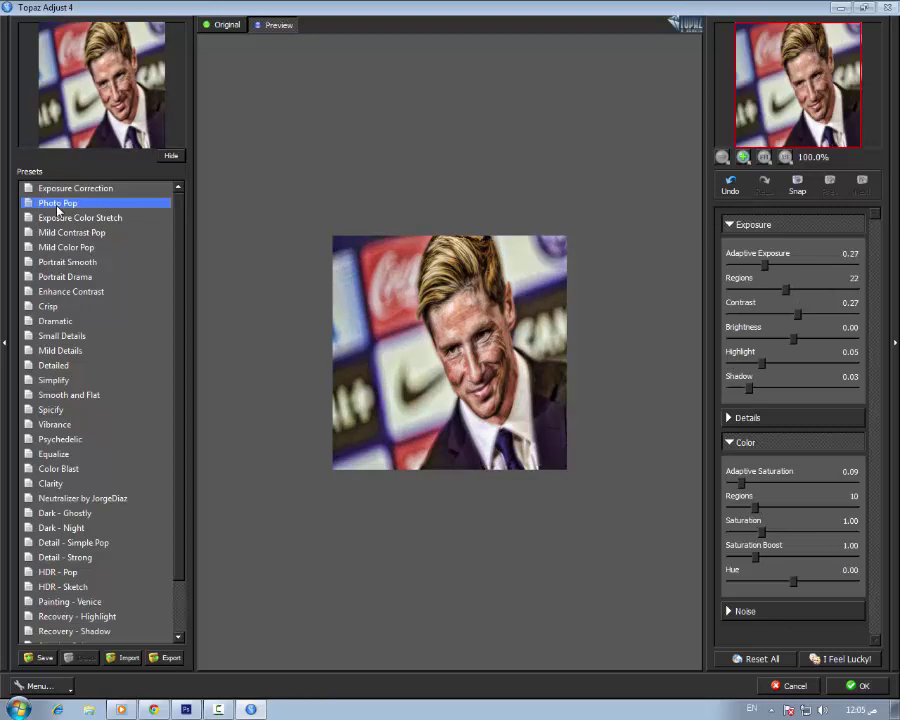
click(858, 686)
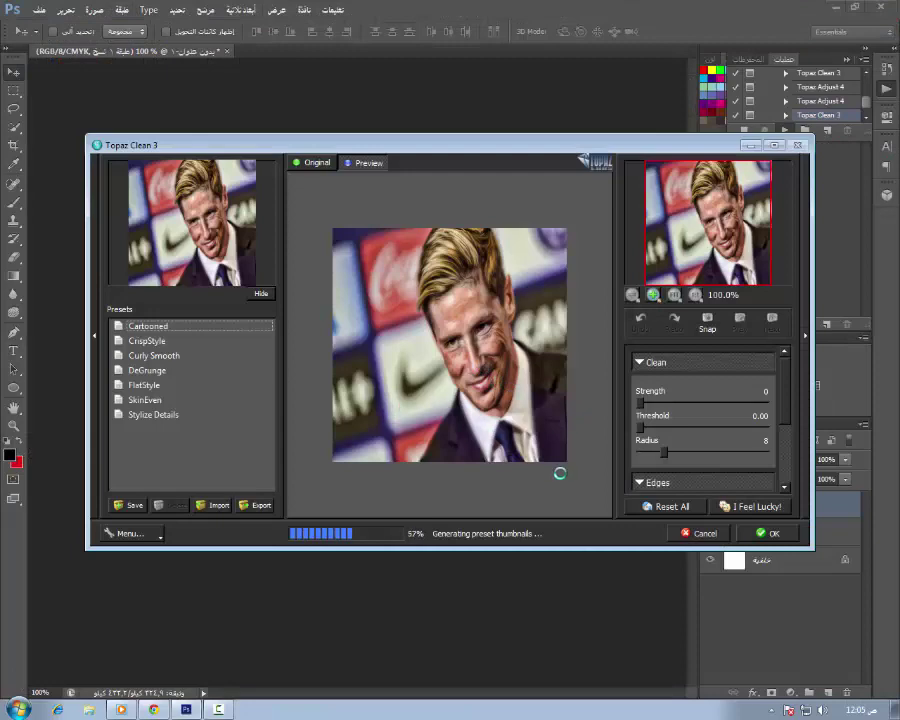
Accept the next three Topaz Clean 3 passes, lowering the Radius on the third, and continue the action past Topaz Denoise/EQ.
click(760, 534)
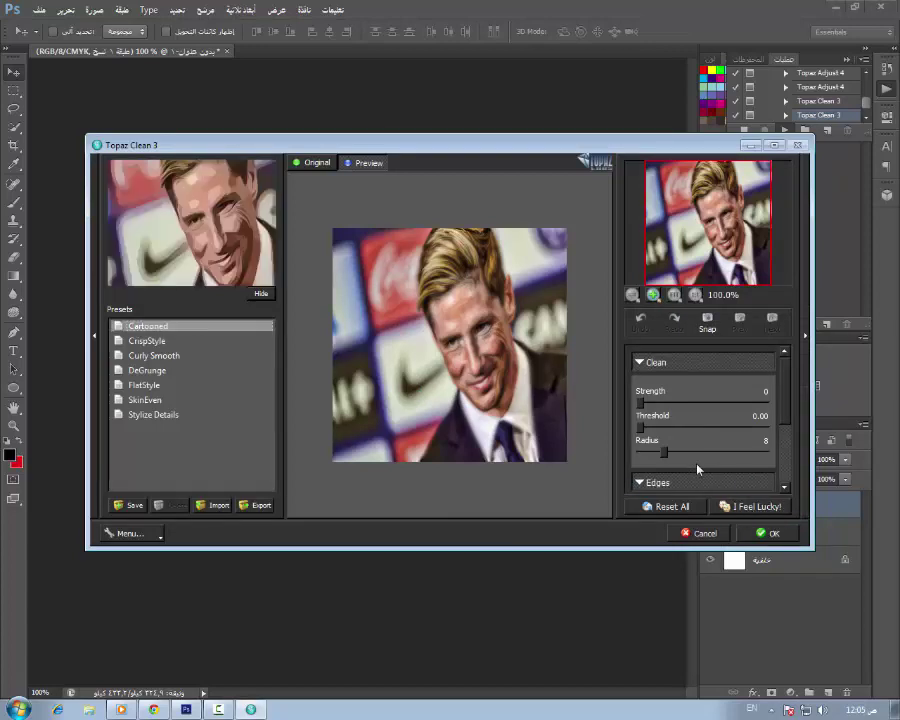
click(768, 534)
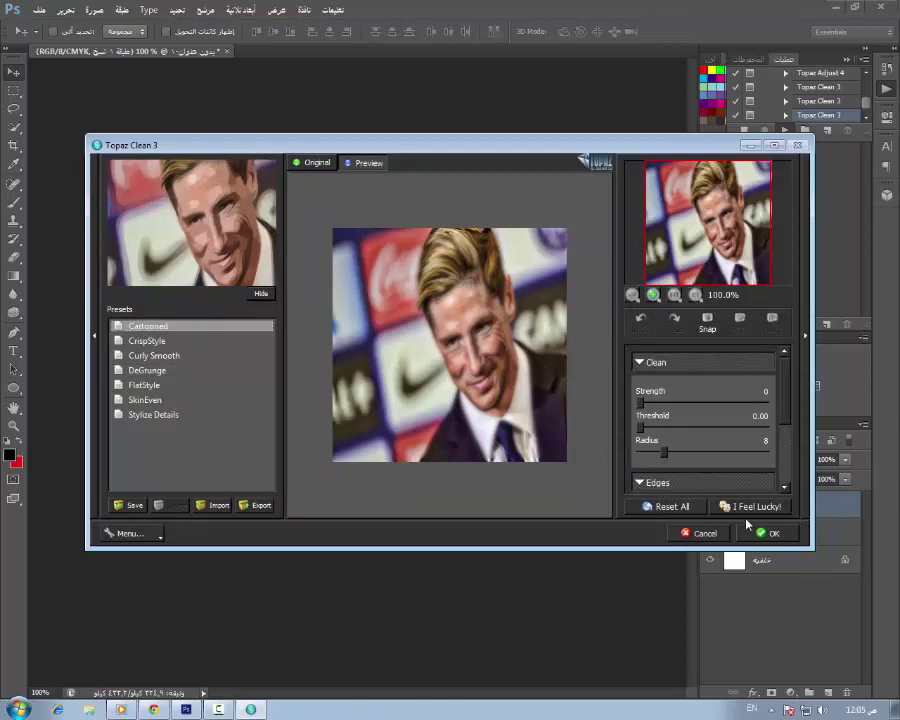
drag(663, 456, 640, 457)
click(767, 533)
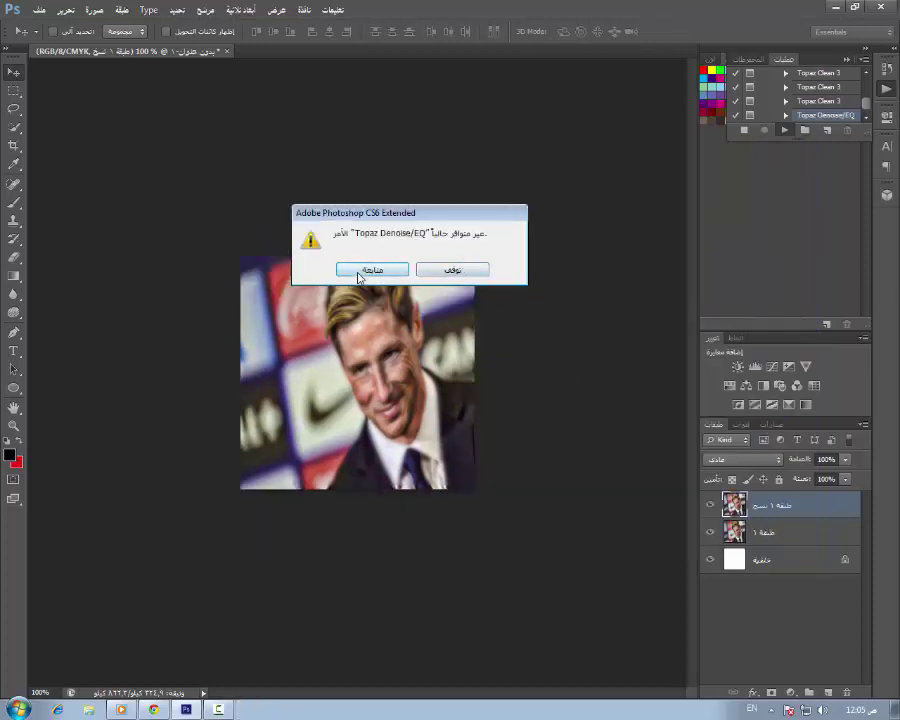
click(358, 273)
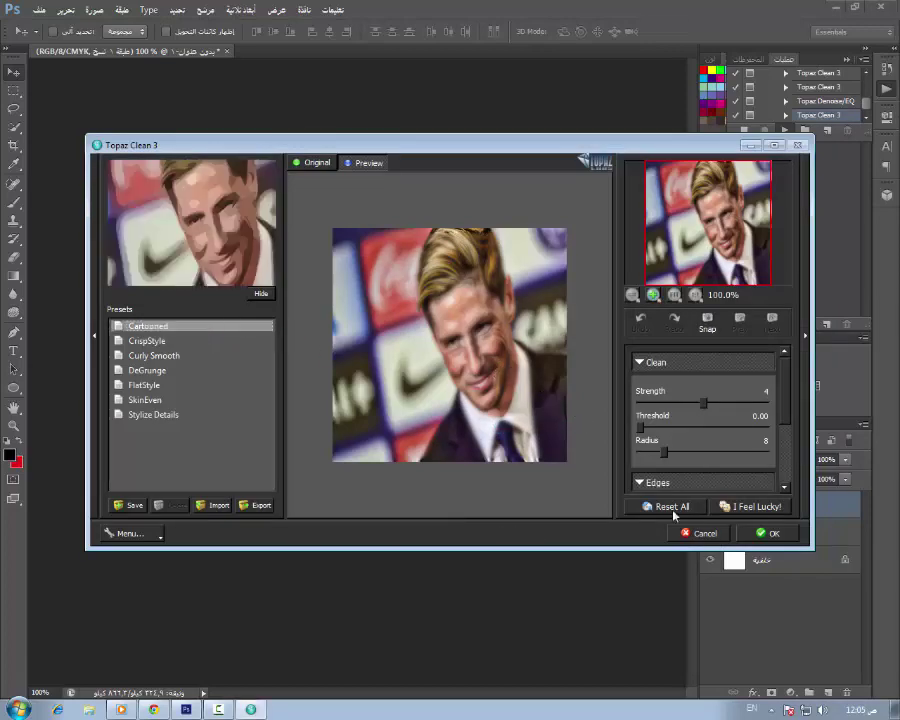
Cancel the current Topaz Clean 3 pass and collapse the actions list.
click(699, 532)
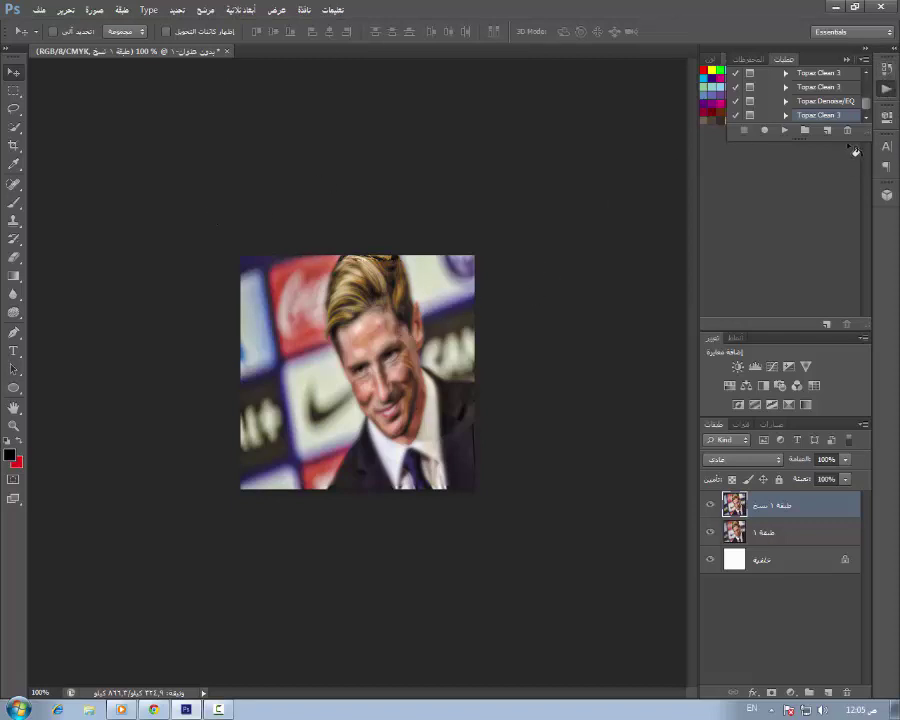
click(843, 75)
Open the purple light-ray texture Black Virus (14).png from the تكسترات folder on Local Disk (E:).
click(39, 9)
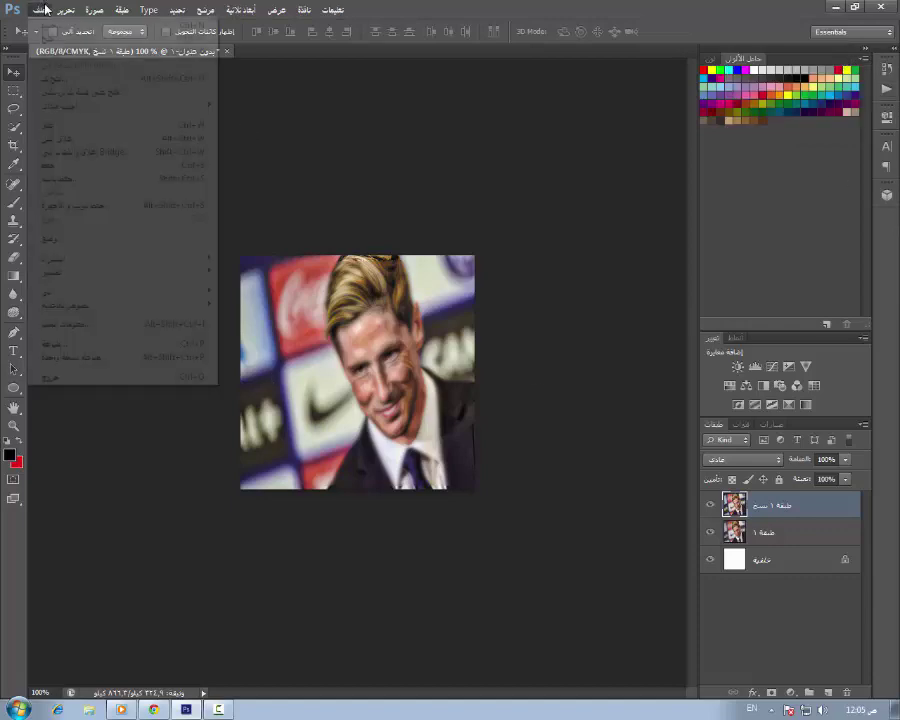
click(50, 30)
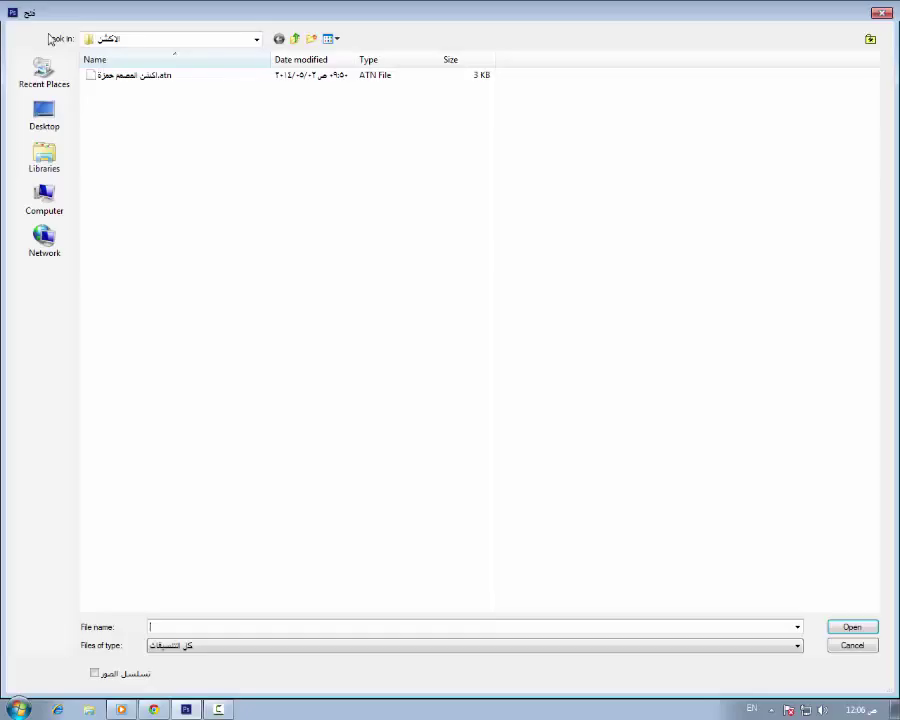
click(44, 200)
double_click(417, 88)
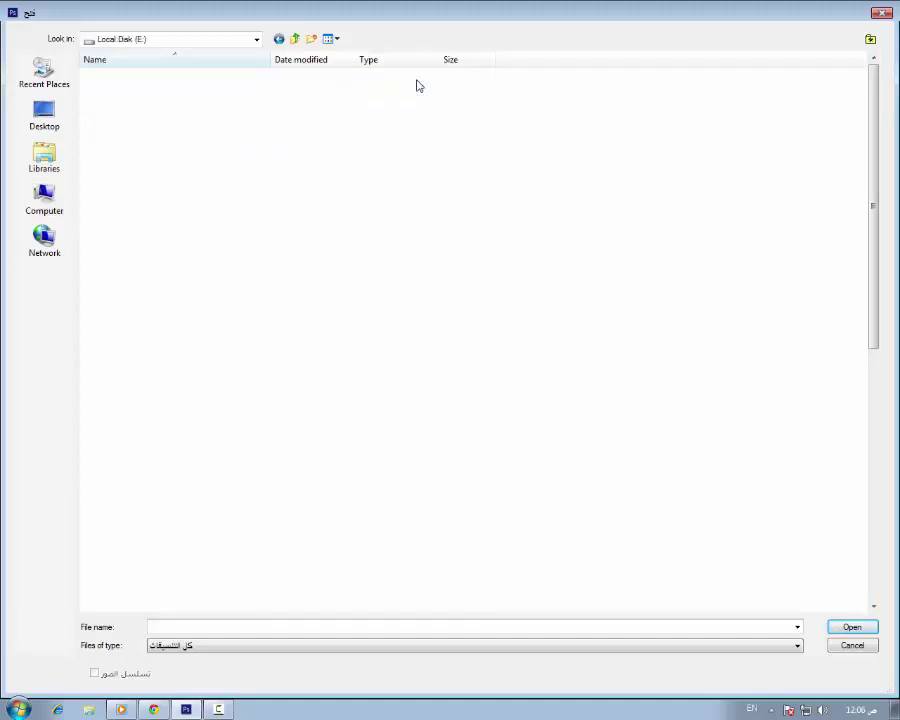
scroll(868, 466, down, 9)
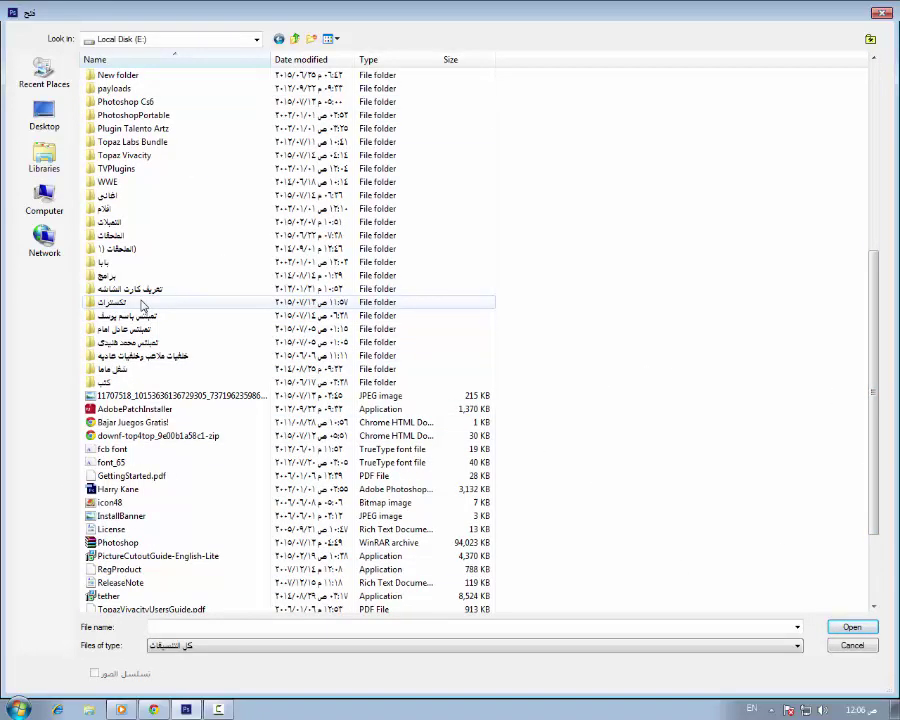
double_click(140, 302)
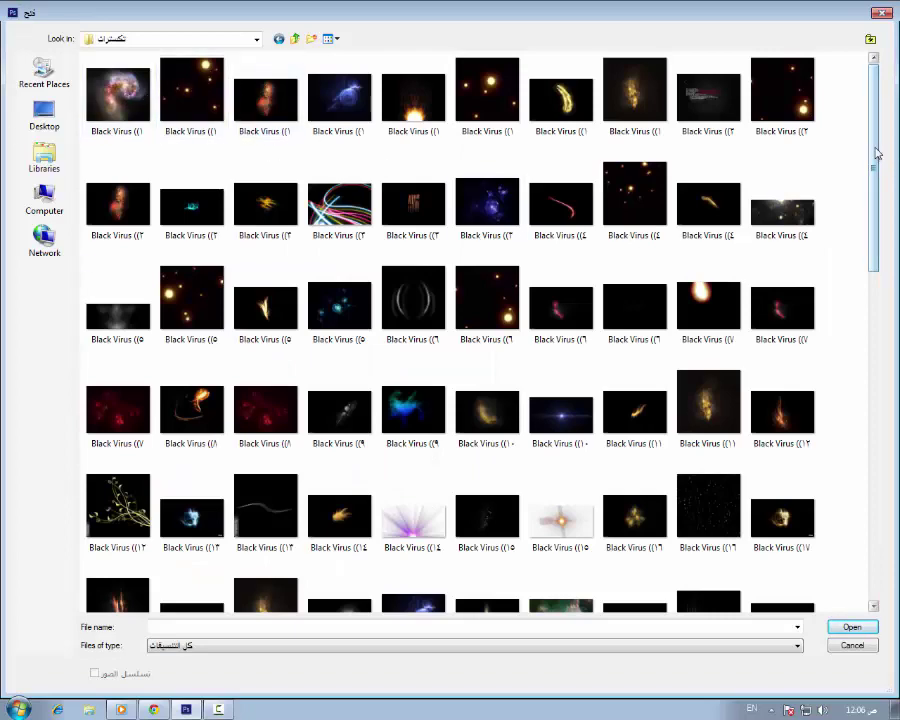
drag(872, 148, 874, 246)
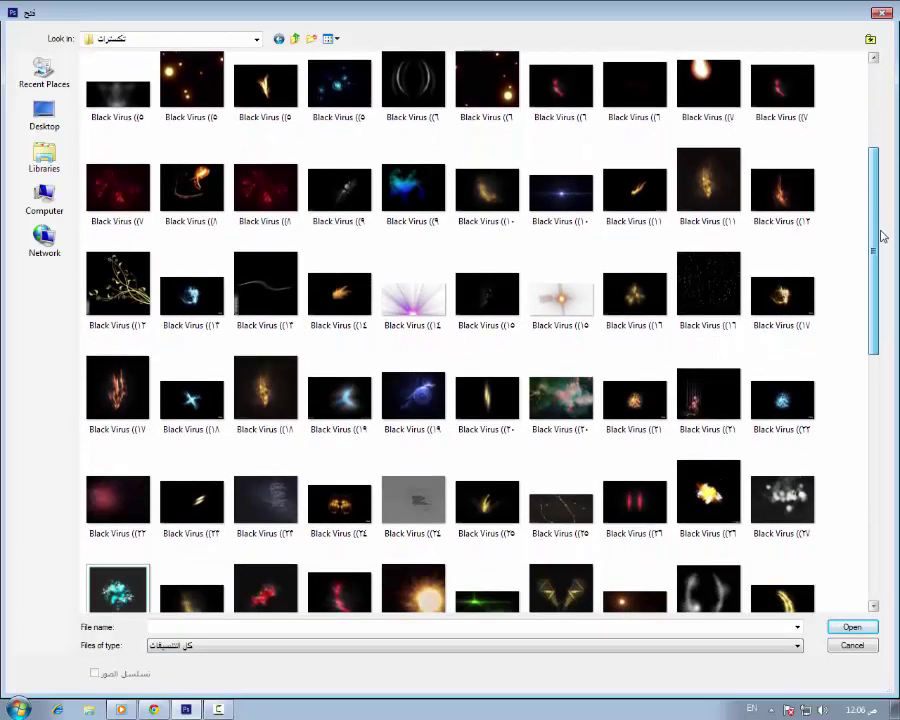
double_click(414, 297)
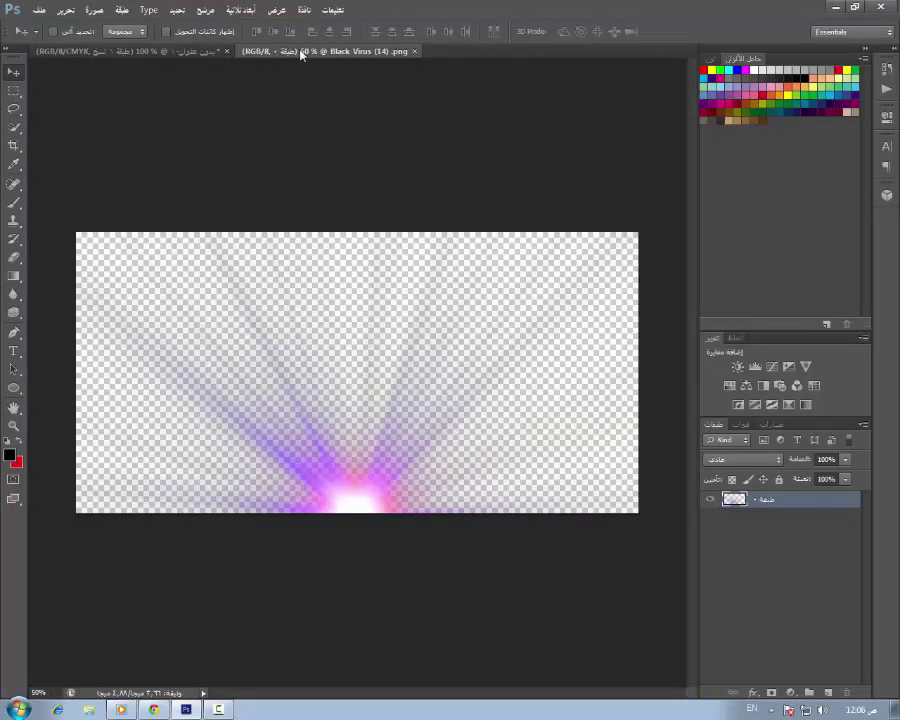
Copy the purple light-ray texture into the portrait document, close its source file and centre the glow at the portrait's lower edge.
drag(300, 52, 538, 195)
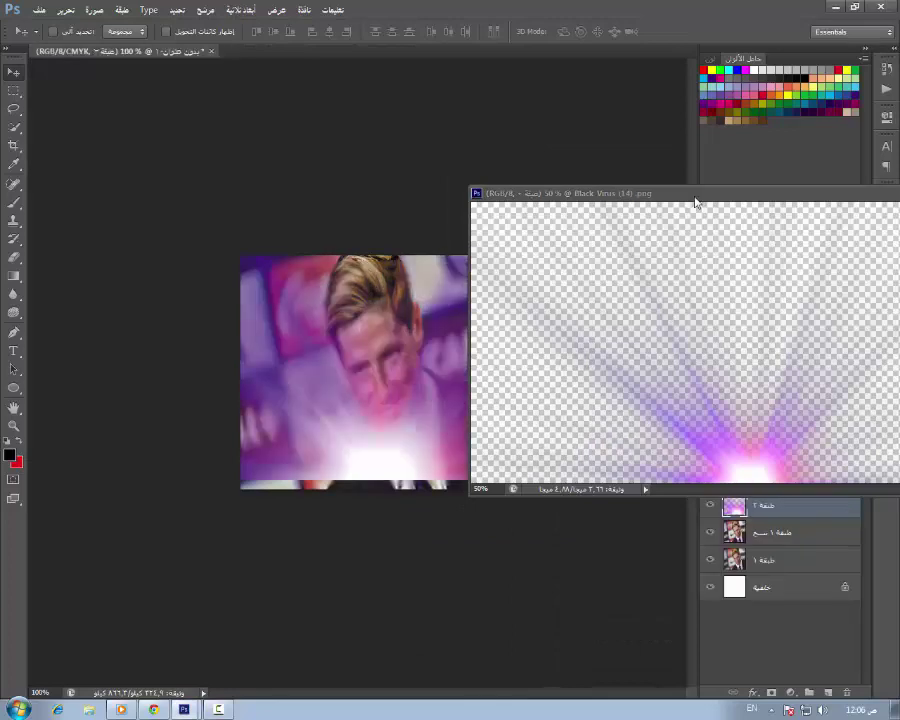
drag(696, 202, 272, 282)
click(613, 281)
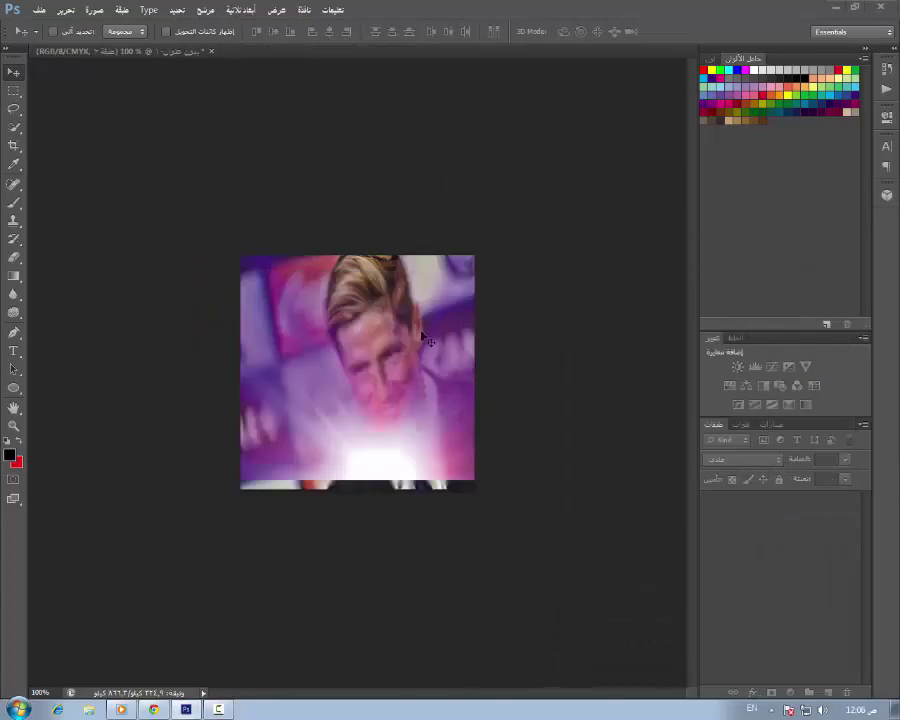
drag(424, 339, 362, 340)
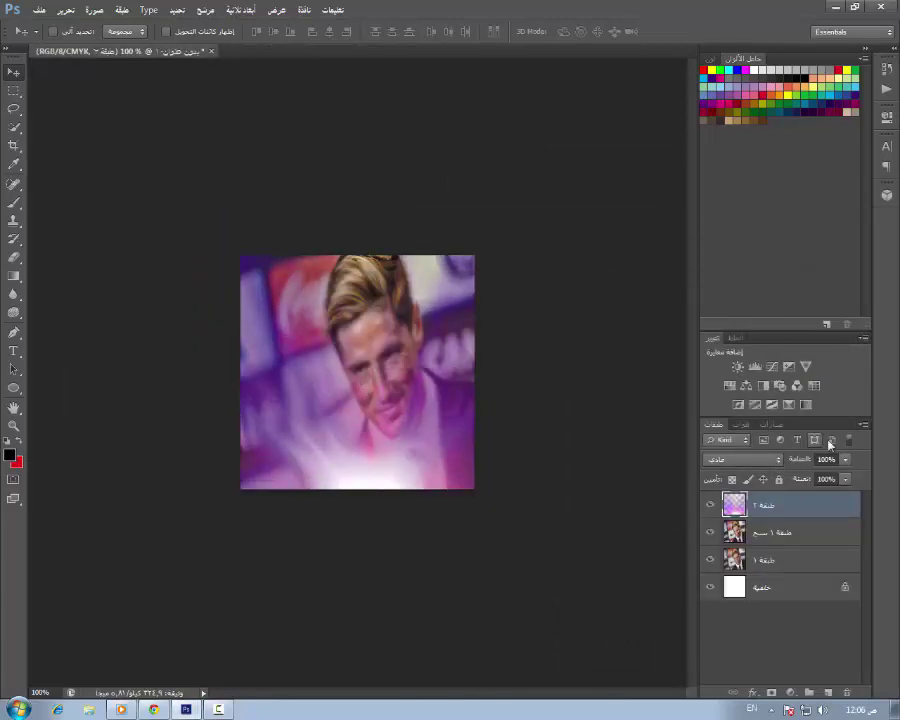
Set the light-ray layer's blend mode to Screen (تراكب), shift it downward past the portrait's lower edge and reduce its opacity to 54%.
click(740, 461)
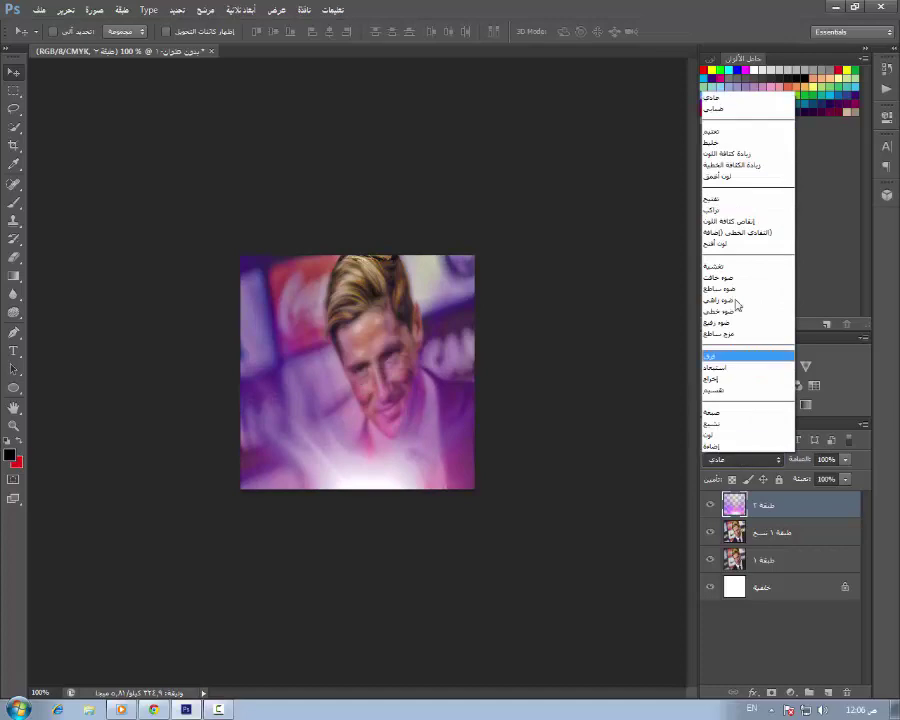
click(716, 216)
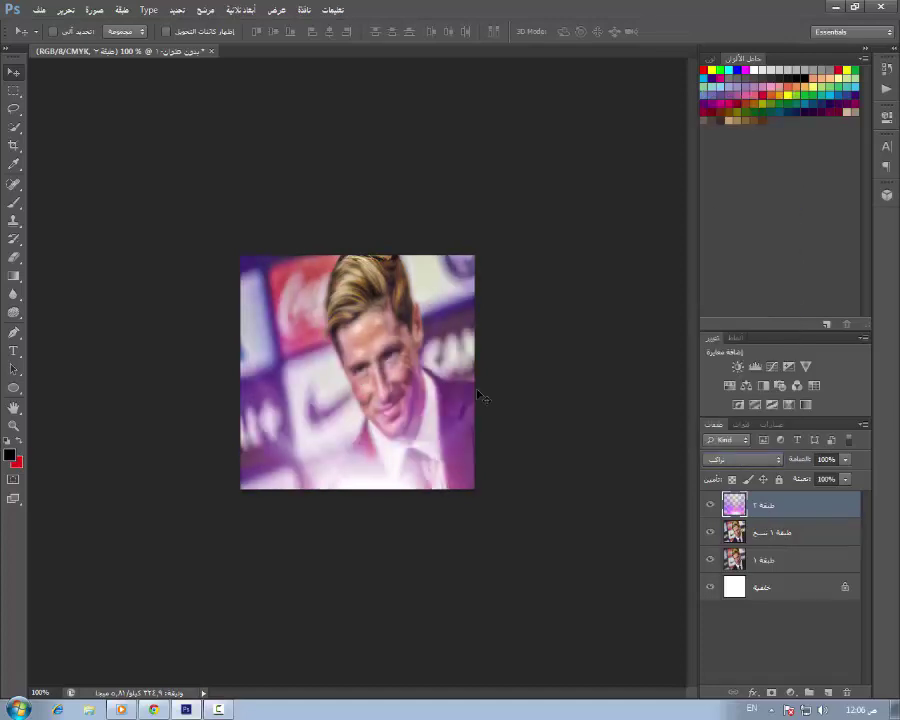
drag(478, 395, 426, 526)
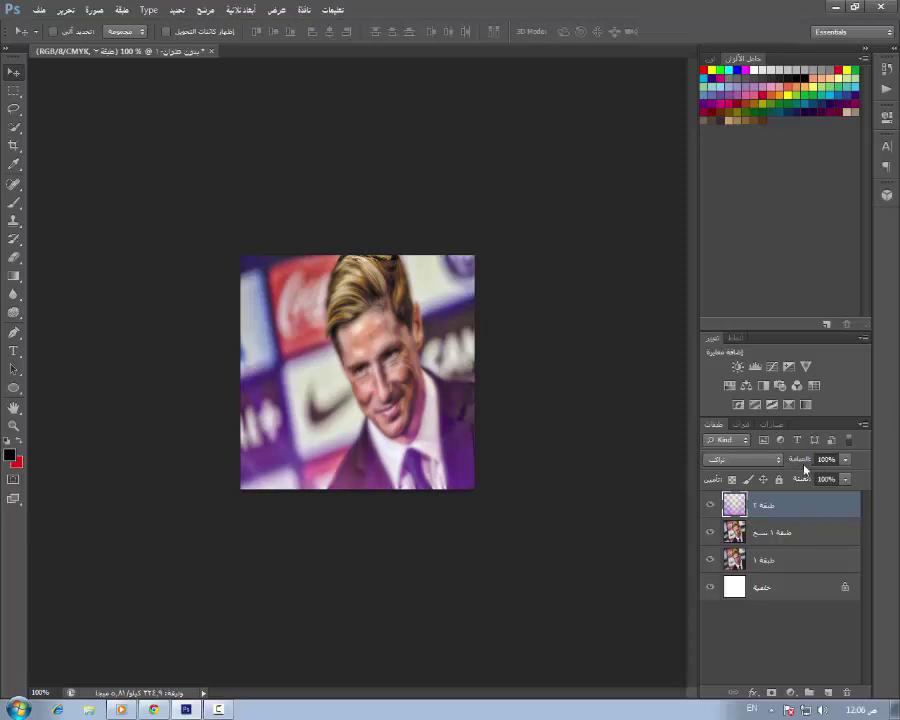
drag(805, 469, 789, 463)
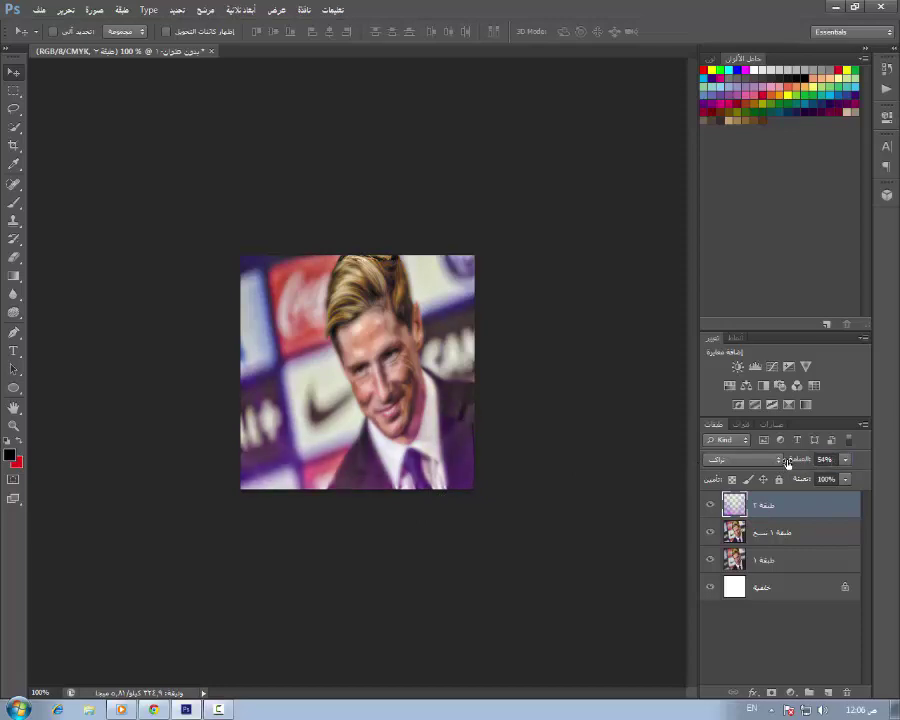
Open the orange sunburst texture Black Virus (29).png from the تكسترات folder and dismiss the locked-layer alert.
click(30, 8)
click(60, 36)
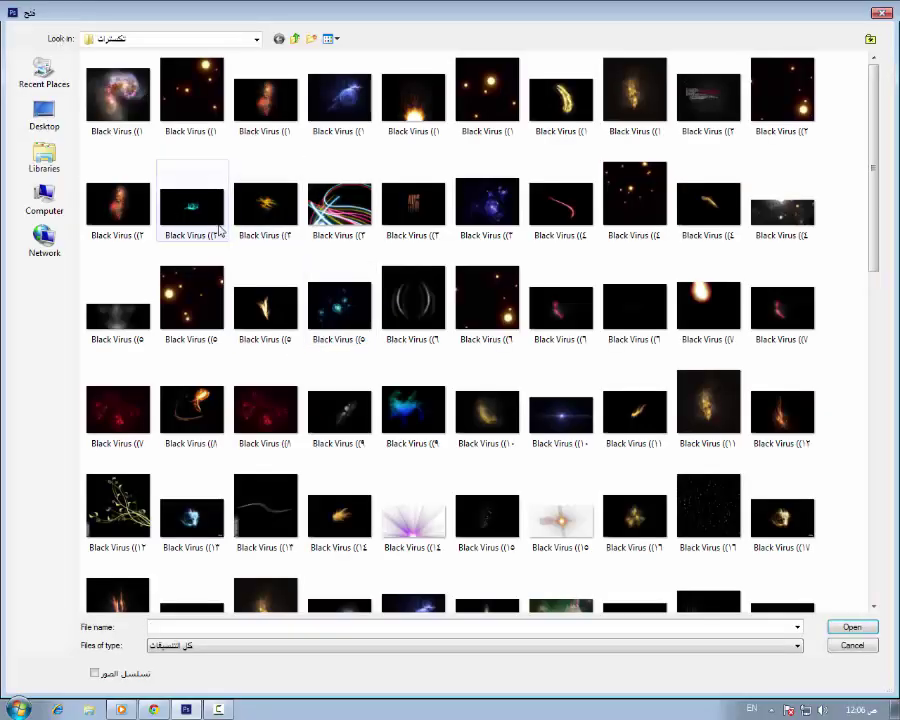
drag(219, 230, 294, 200)
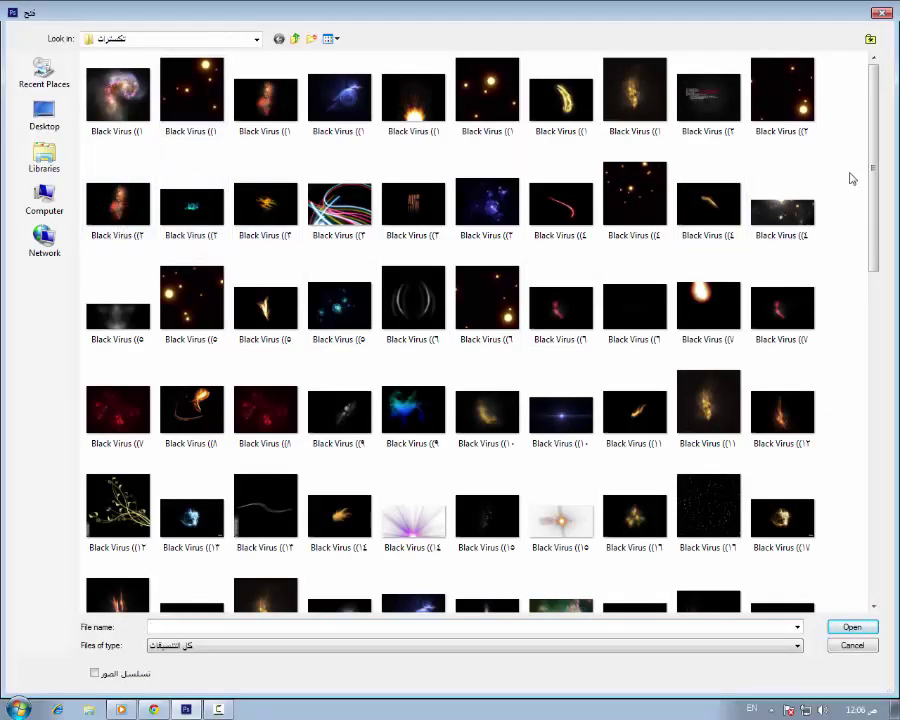
drag(884, 170, 870, 326)
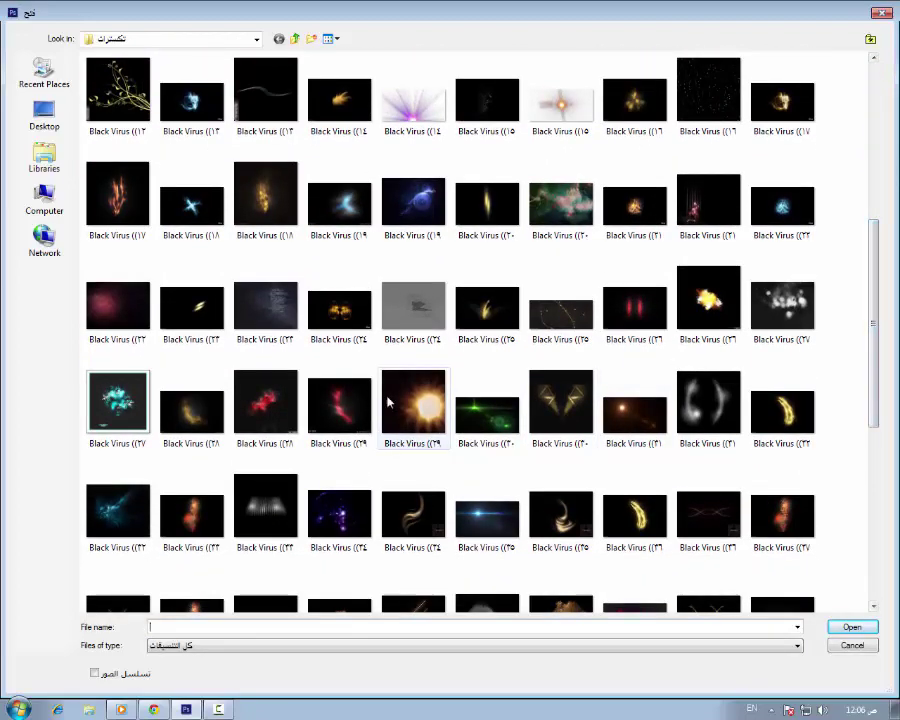
click(424, 404)
double_click(424, 404)
click(422, 402)
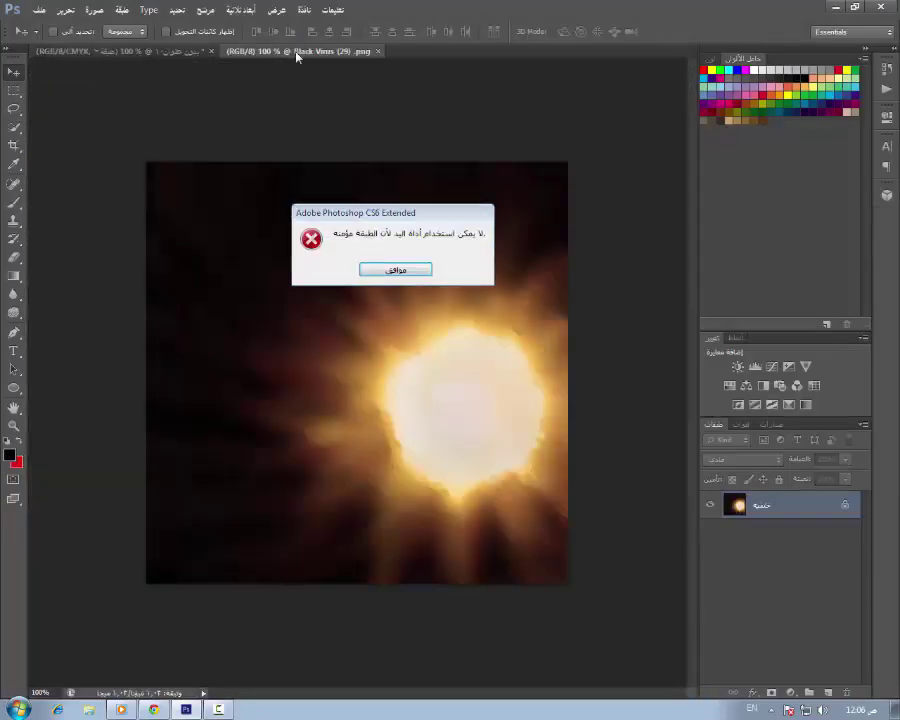
click(393, 267)
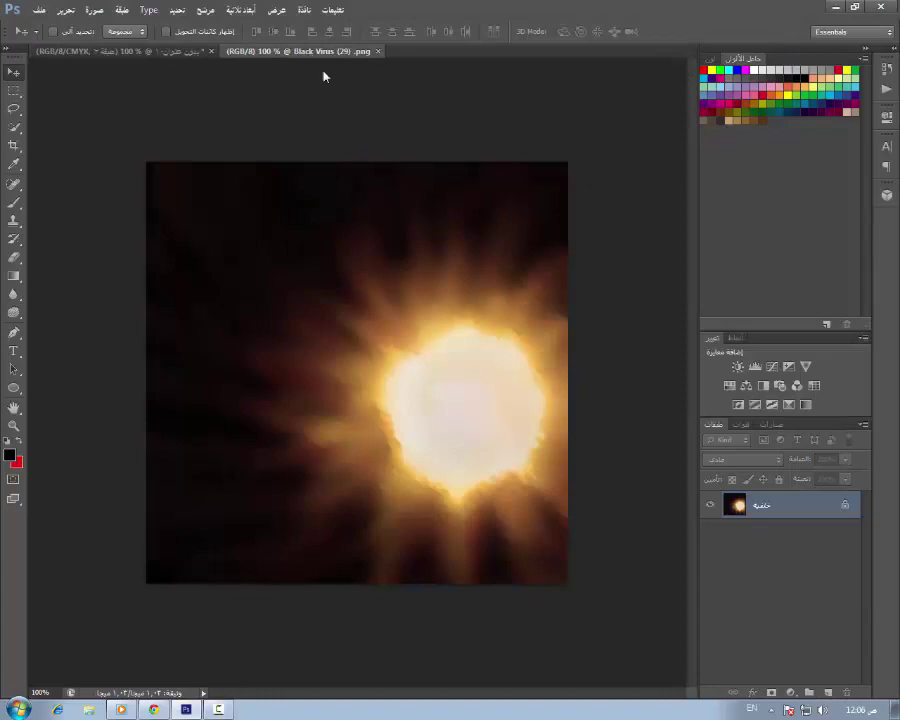
Copy the sunburst texture into the portrait document, close its source file and move the burst to the portrait's upper-left corner.
drag(324, 76, 321, 327)
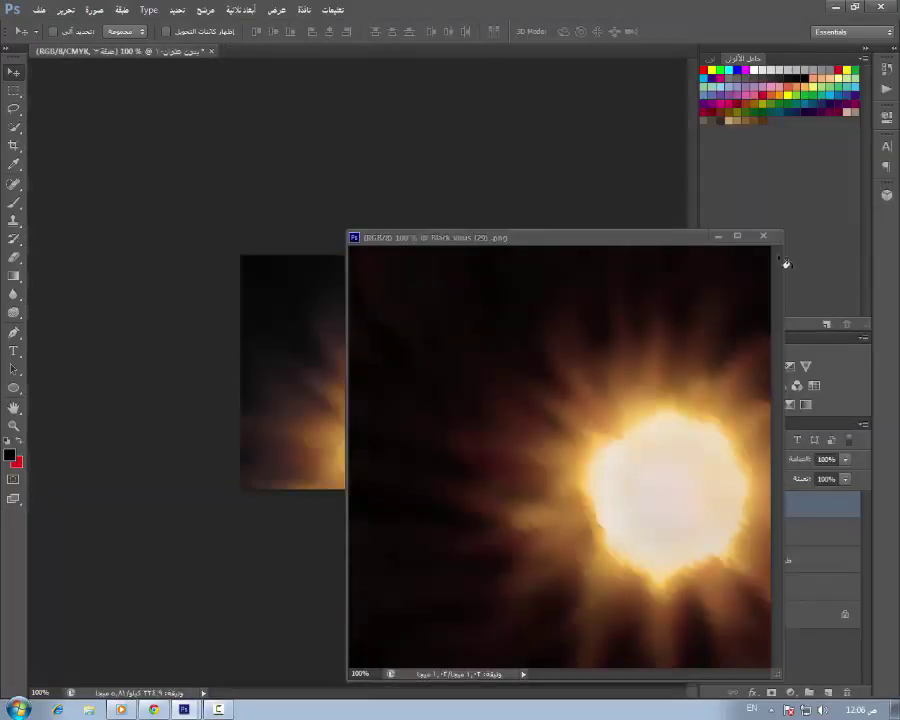
click(763, 236)
drag(432, 416, 232, 229)
Try the Screen (تراكب) blend mode on the sunburst layer and settle on Lighten (تفتيح).
click(745, 459)
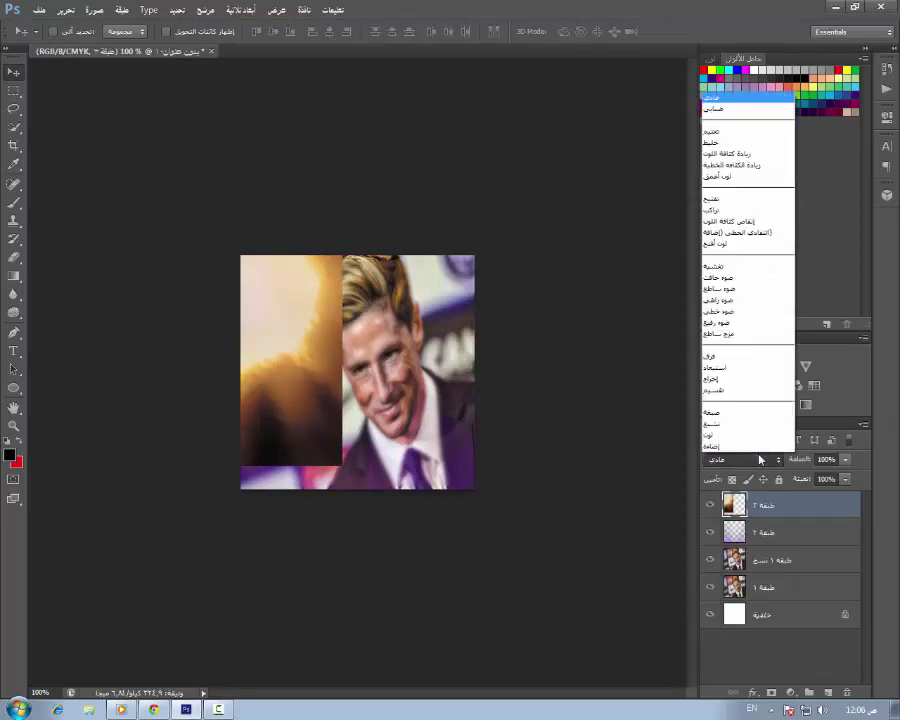
click(736, 214)
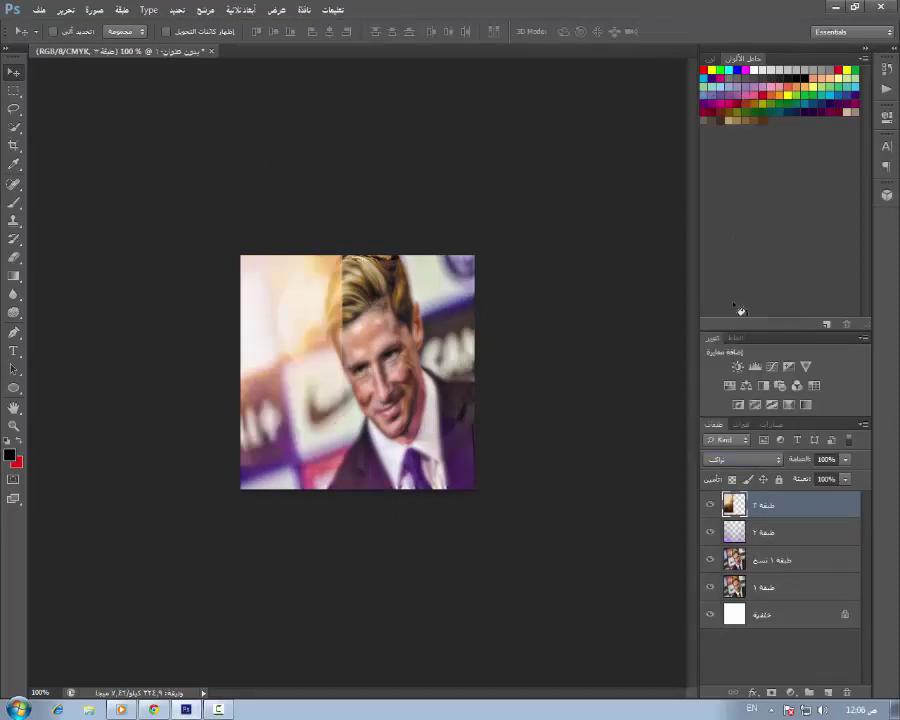
click(745, 459)
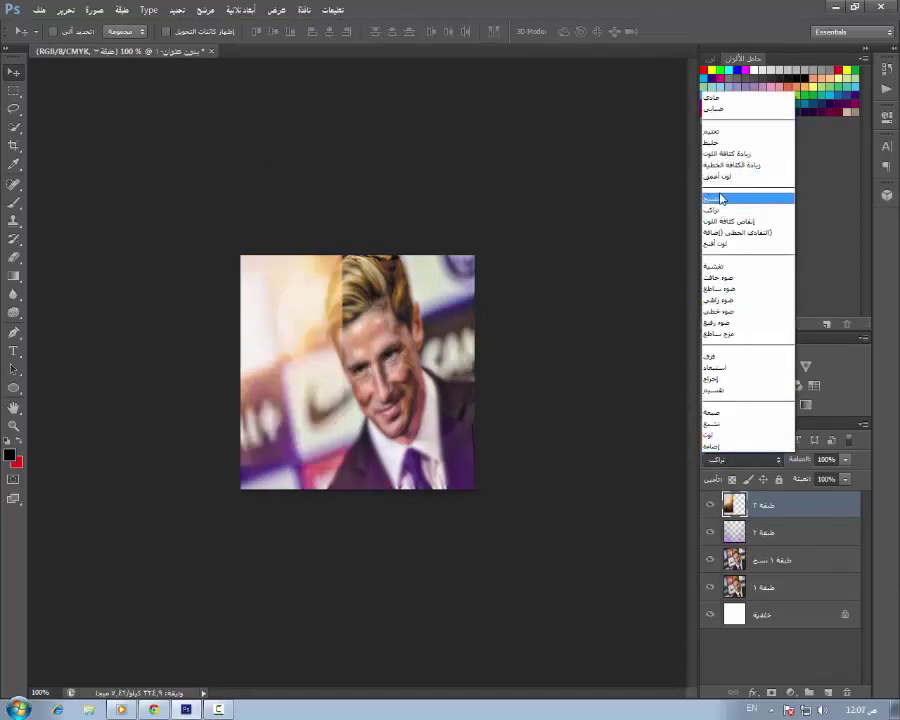
click(720, 200)
Move the sunburst layer down from the portrait's upper-left corner and reposition it around the lower edge.
drag(297, 290, 293, 508)
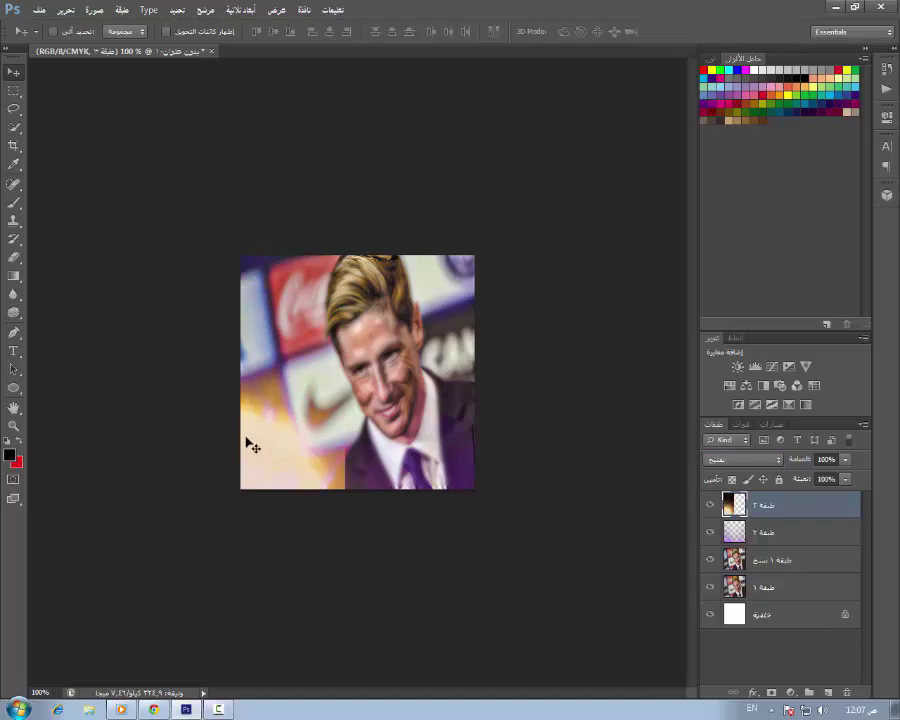
drag(268, 446, 378, 456)
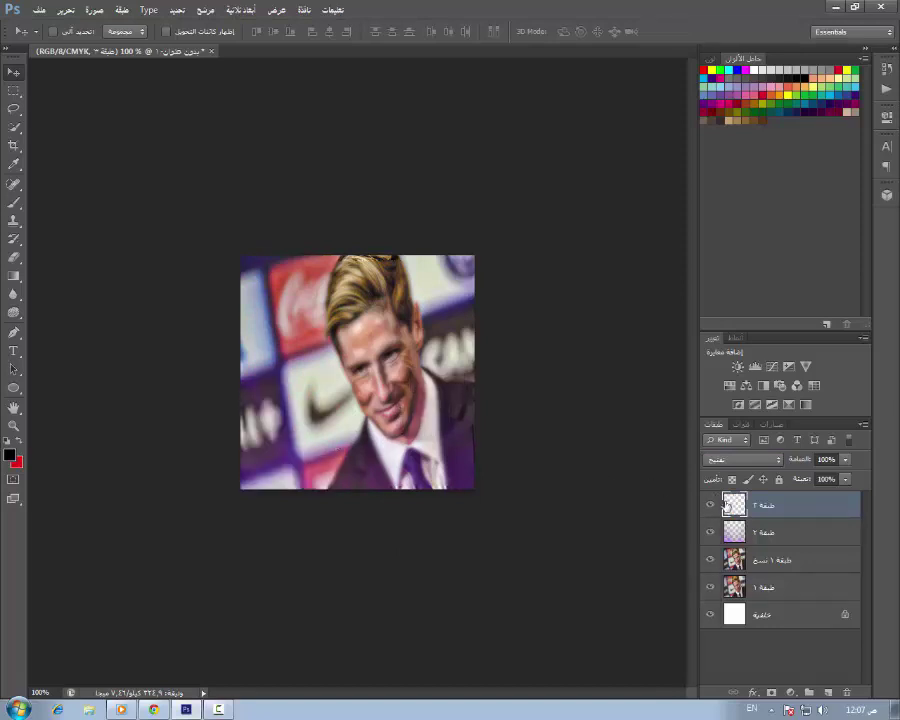
drag(228, 424, 426, 360)
Open the blue and purple galaxy texture Black Virus (34).jpg from the تكسترات folder.
click(42, 9)
click(32, 35)
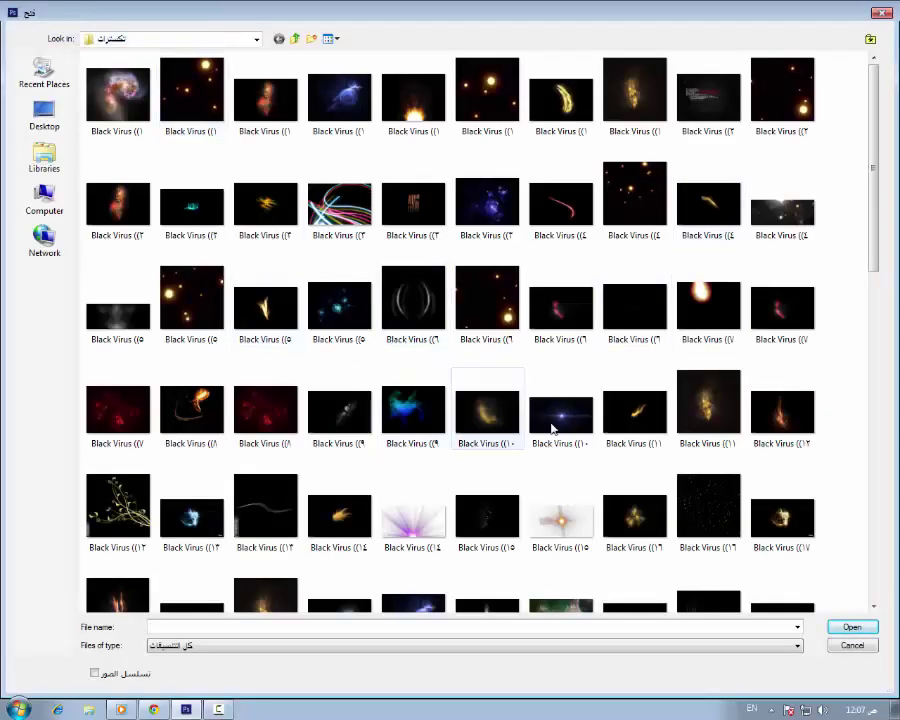
drag(870, 237, 858, 462)
double_click(336, 292)
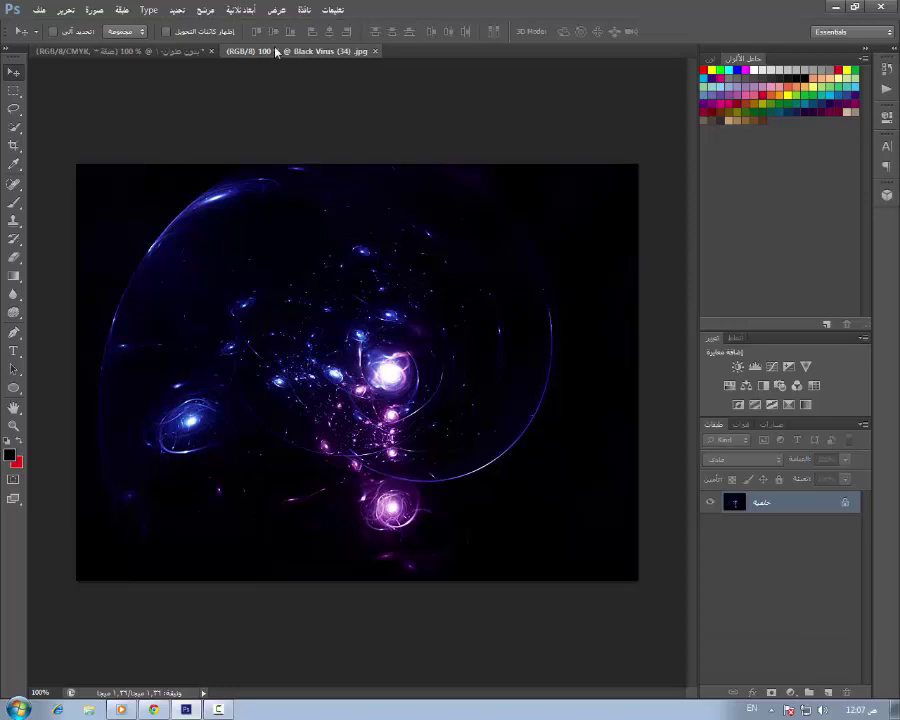
Copy the galaxy texture into the portrait document, close its source file and move its brightest orb to the portrait's upper-right corner.
drag(277, 52, 454, 260)
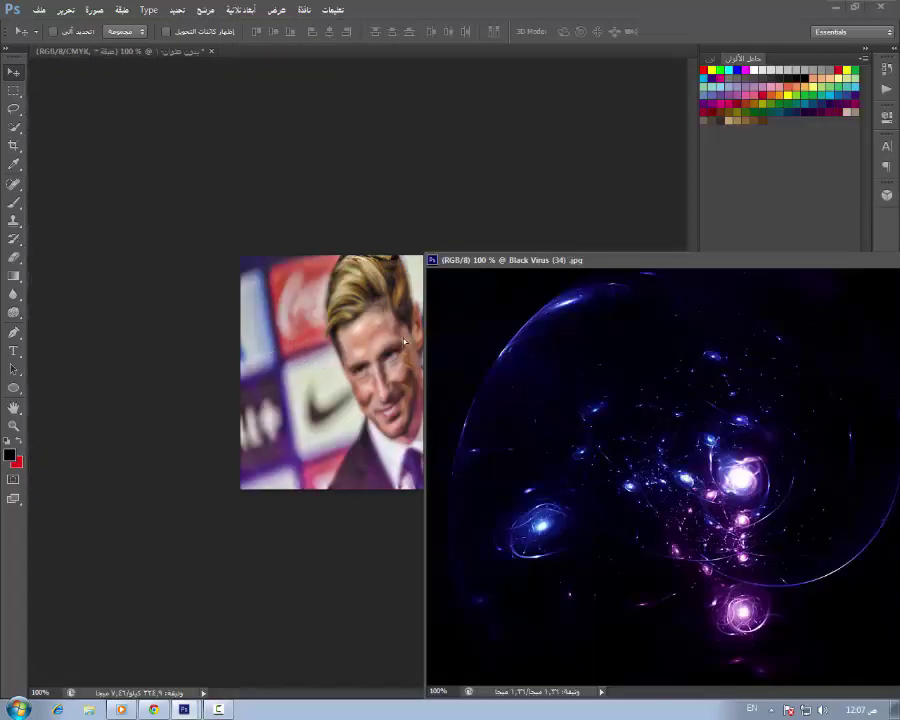
drag(542, 258, 495, 248)
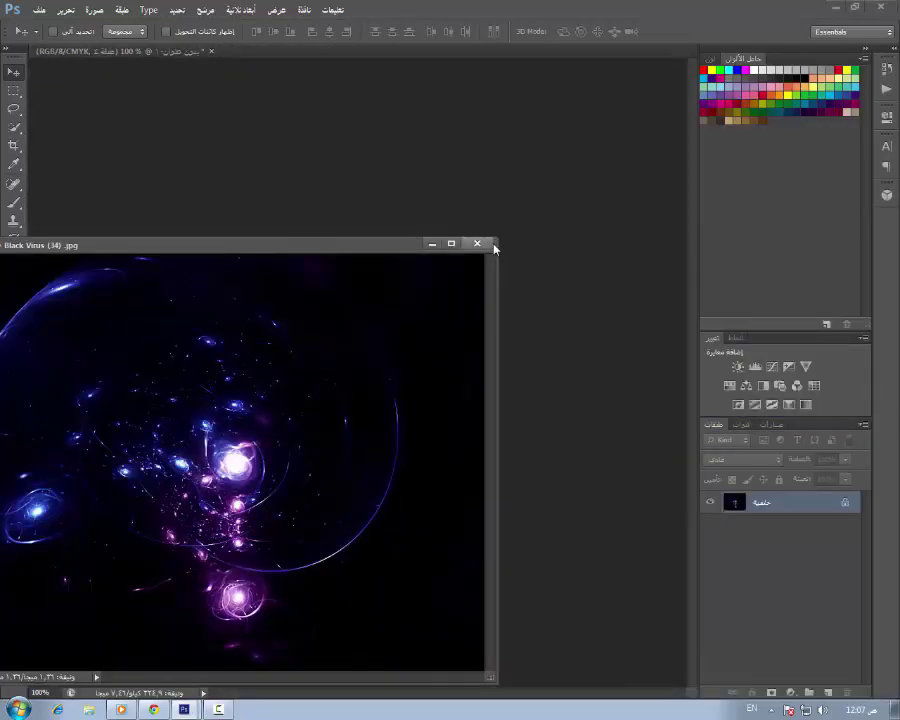
key(ctrl+w)
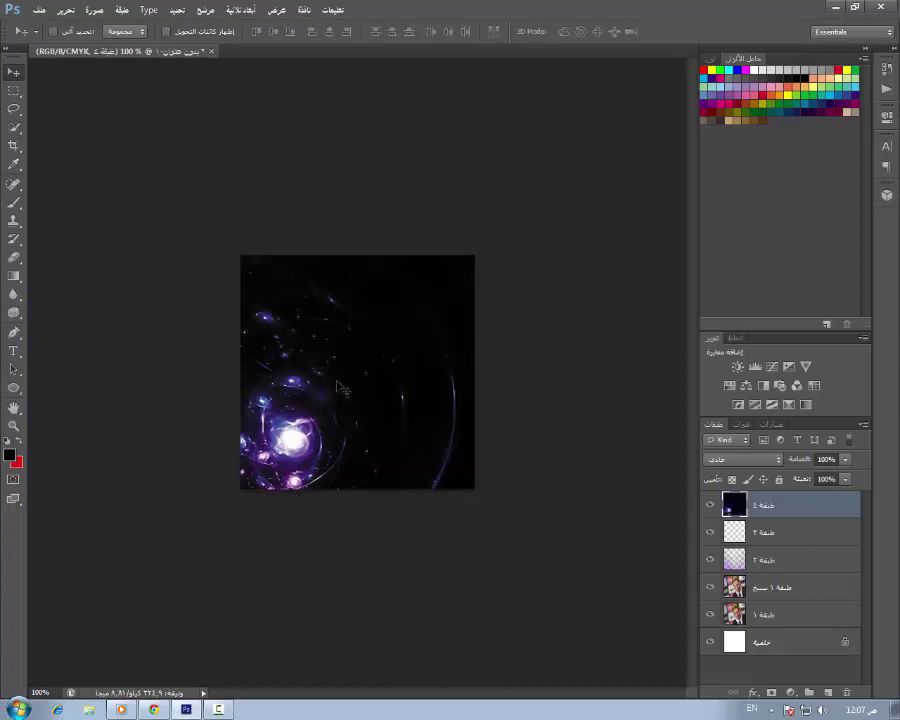
drag(337, 386, 465, 218)
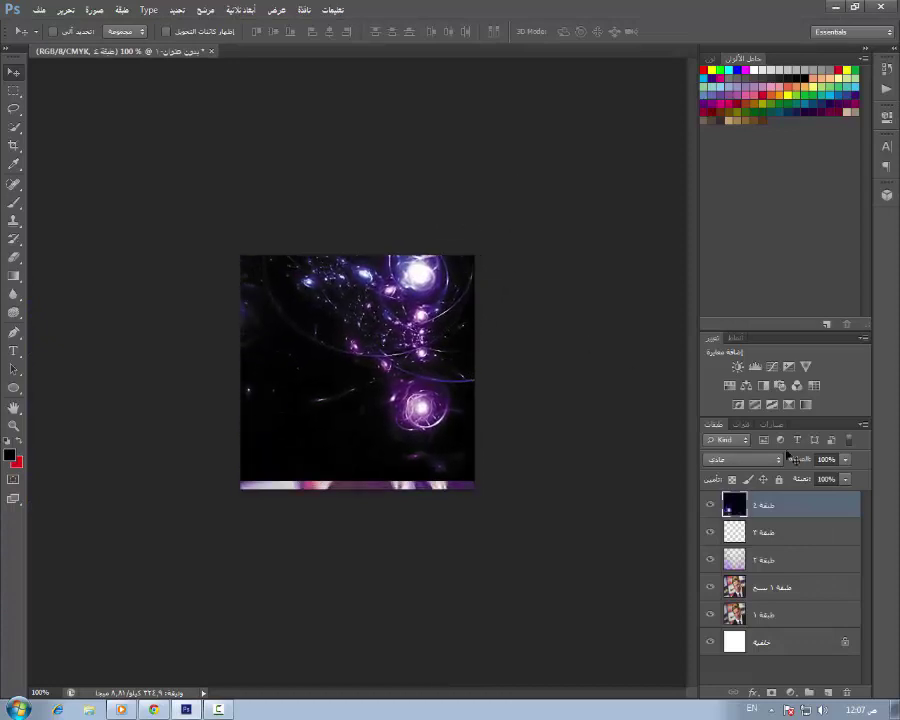
Try the Overlay (تغشية) blend mode on the galaxy layer and settle on Lighten (تفتيح).
click(745, 467)
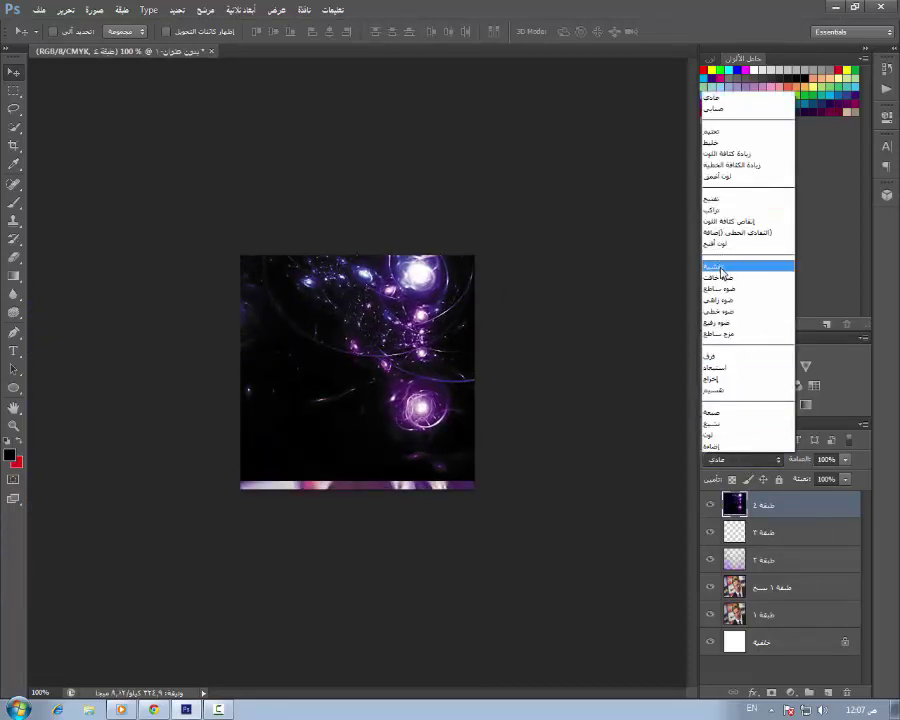
click(722, 264)
click(745, 459)
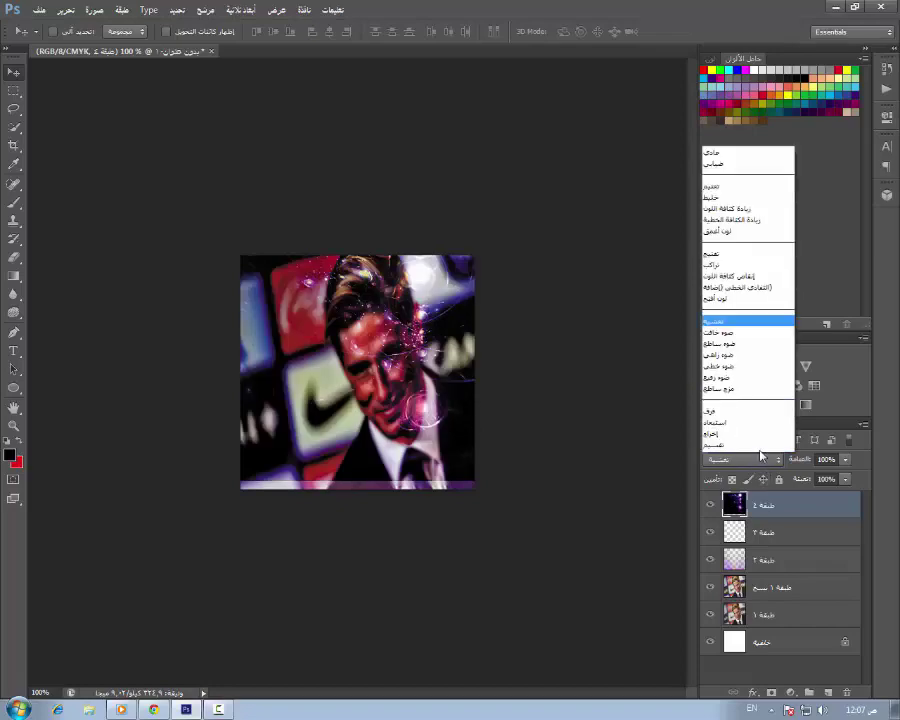
click(722, 208)
Set the galaxy layer's blend mode to Screen (تراكب) and move its brightest orb to the portrait's lower-left corner.
drag(438, 312, 250, 303)
click(733, 460)
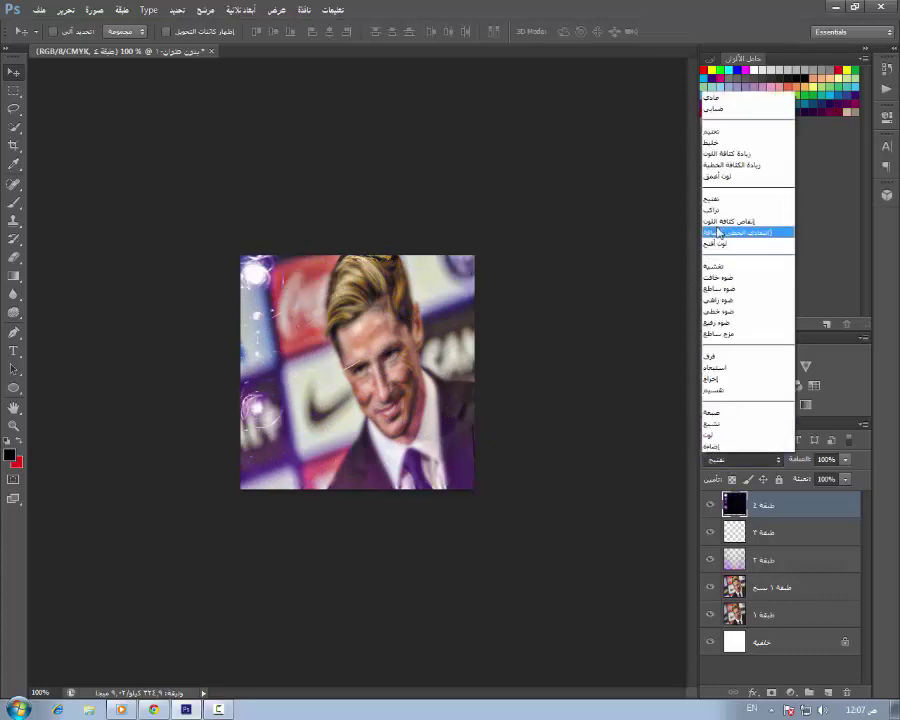
click(745, 263)
drag(259, 321, 278, 504)
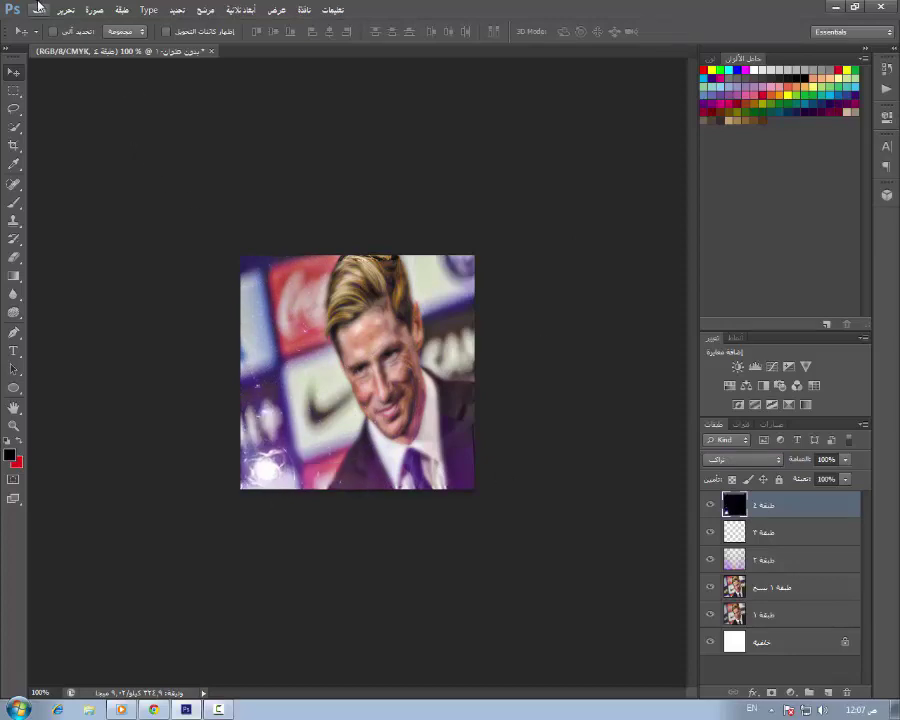
click(38, 8)
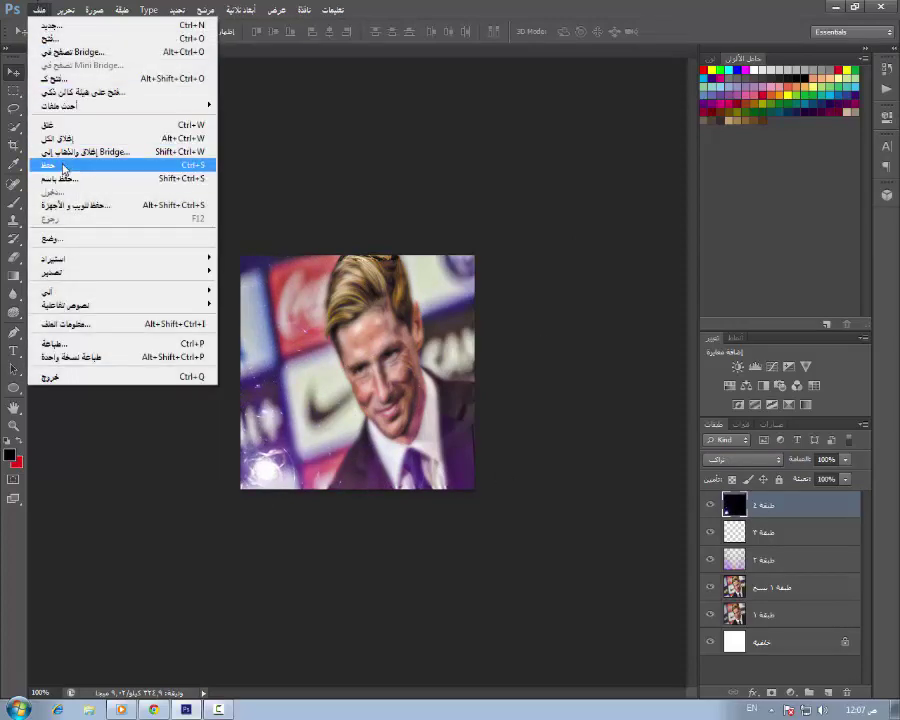
click(275, 177)
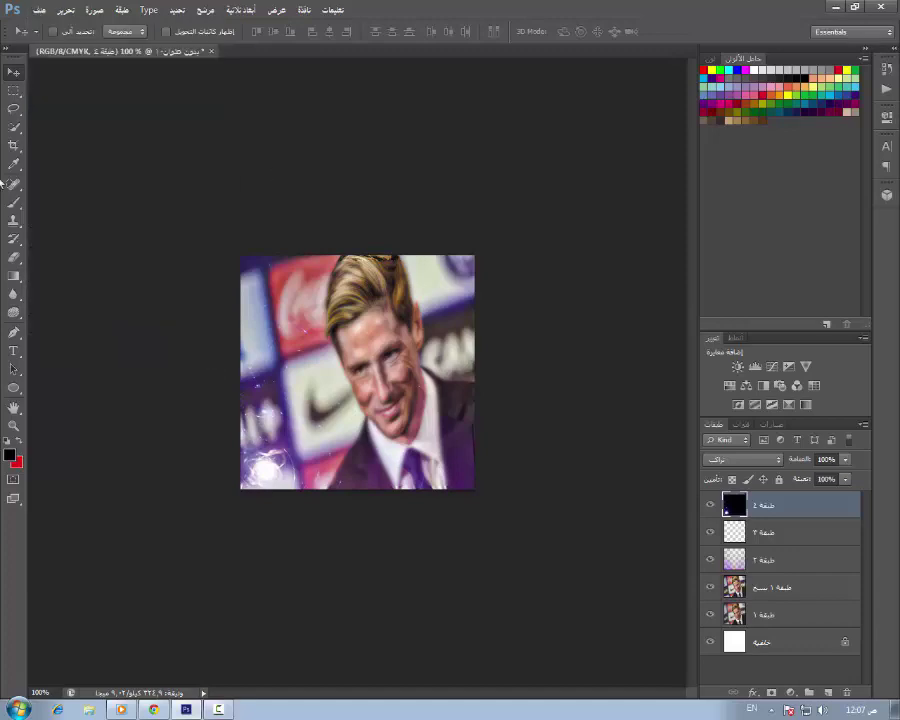
Paint a black horizontal stroke across the lower part of the background layer (خلفية) with the Brush tool.
click(15, 203)
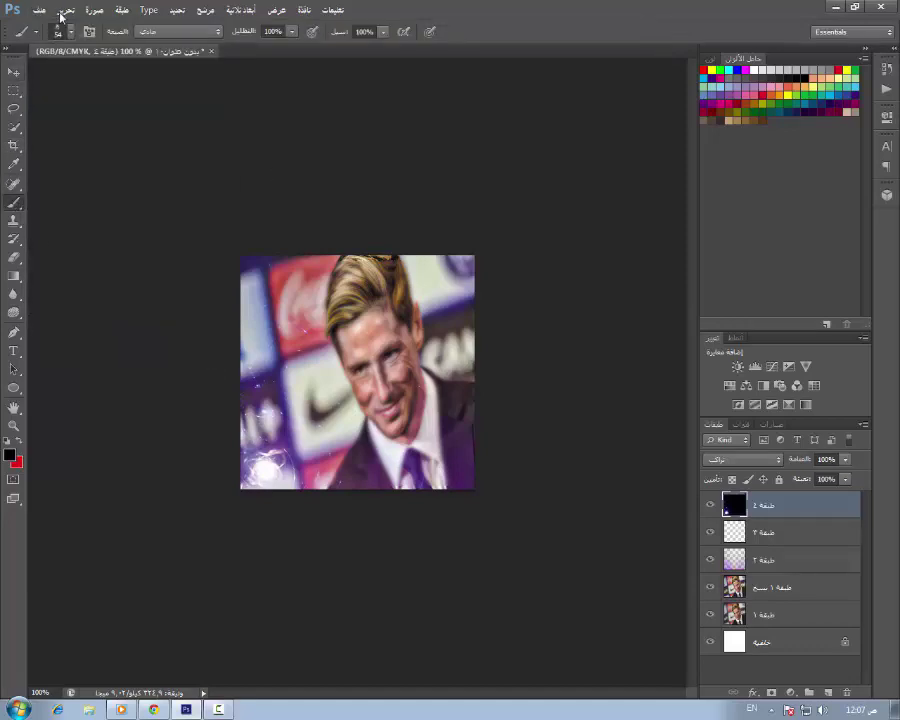
click(64, 10)
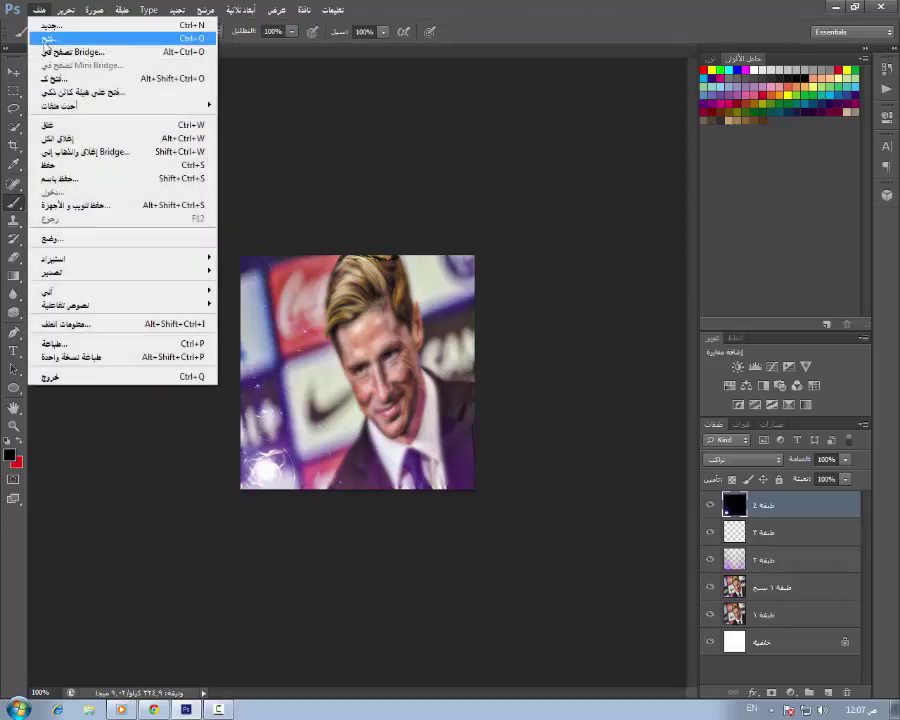
click(3, 33)
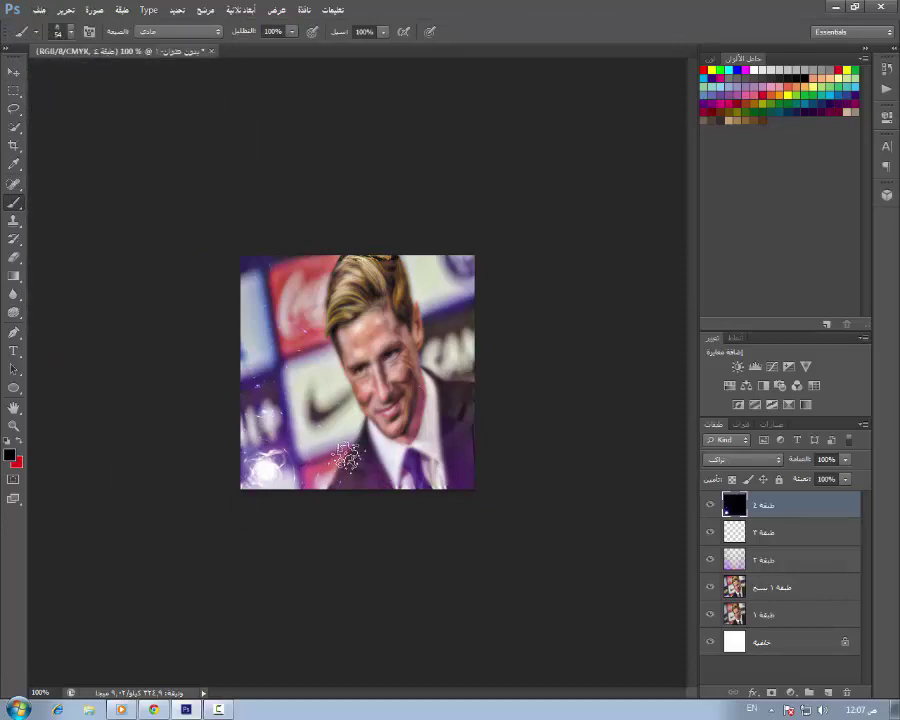
click(782, 650)
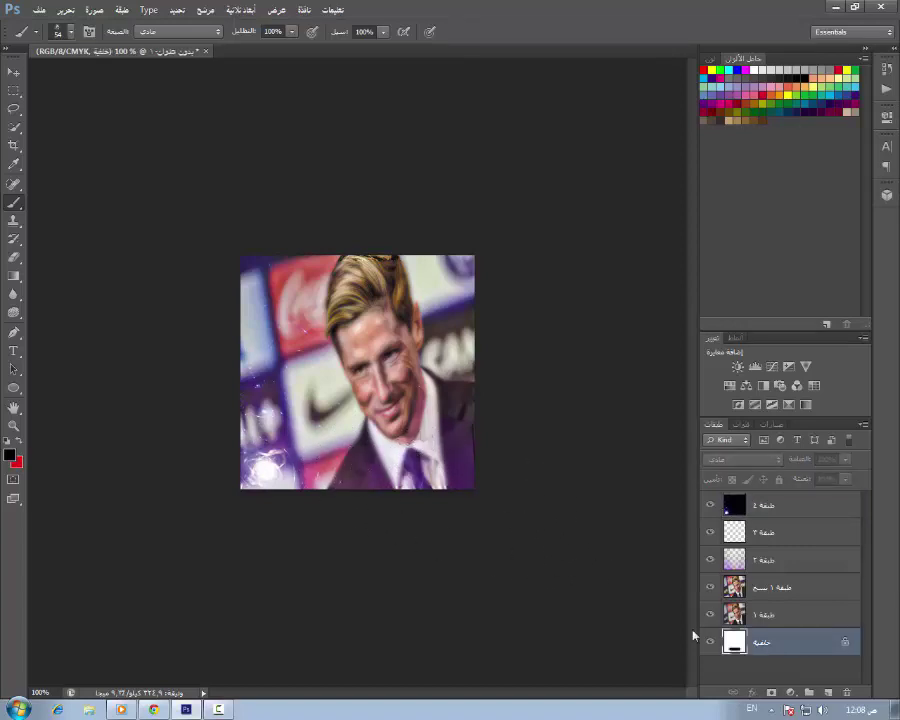
Try painting black horizontal strokes across the man's chest on the portrait copy layer (طبقة ١ نسخ) and the original portrait layer (طبقة ١).
click(752, 588)
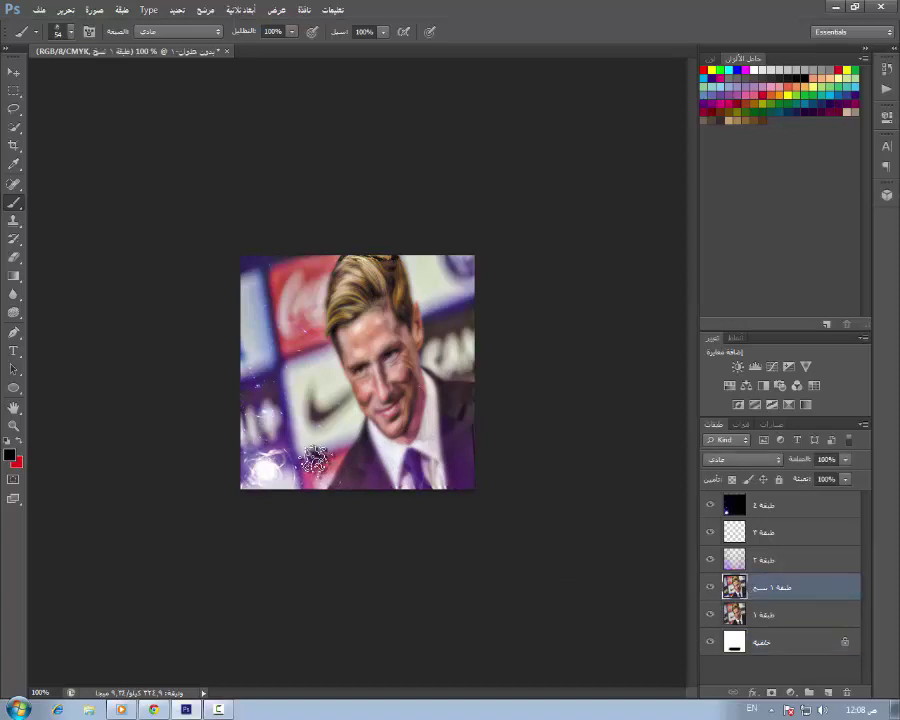
mouse_move(318, 458)
mouse_down()
mouse_move(452, 455)
mouse_move(395, 456)
mouse_up()
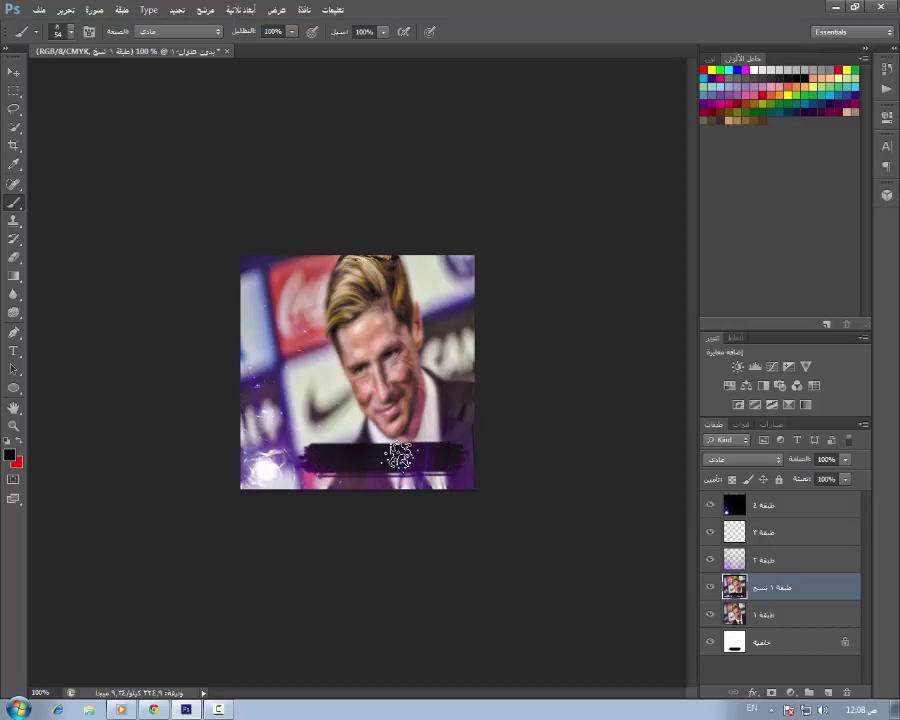
click(768, 617)
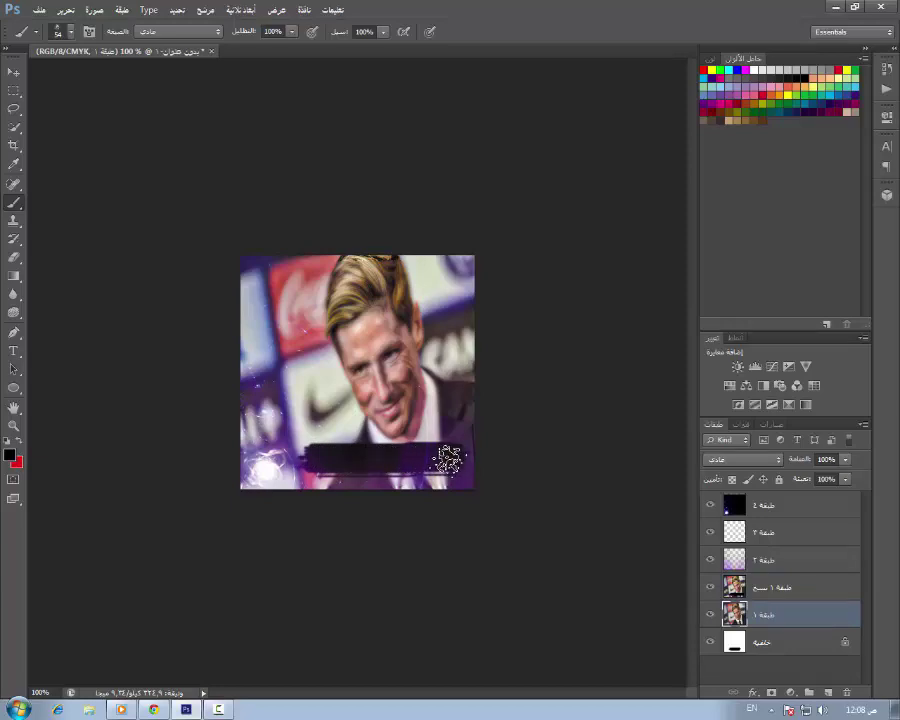
click(262, 465)
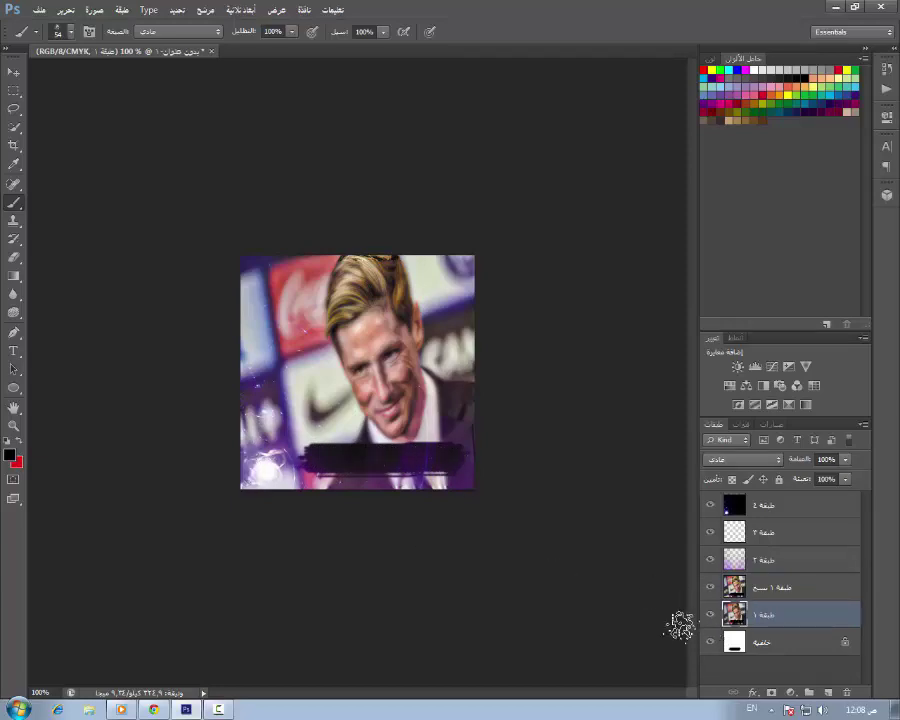
Undo the black brush strokes on both portrait layers and return to the background layer.
key(alt+bracketright)
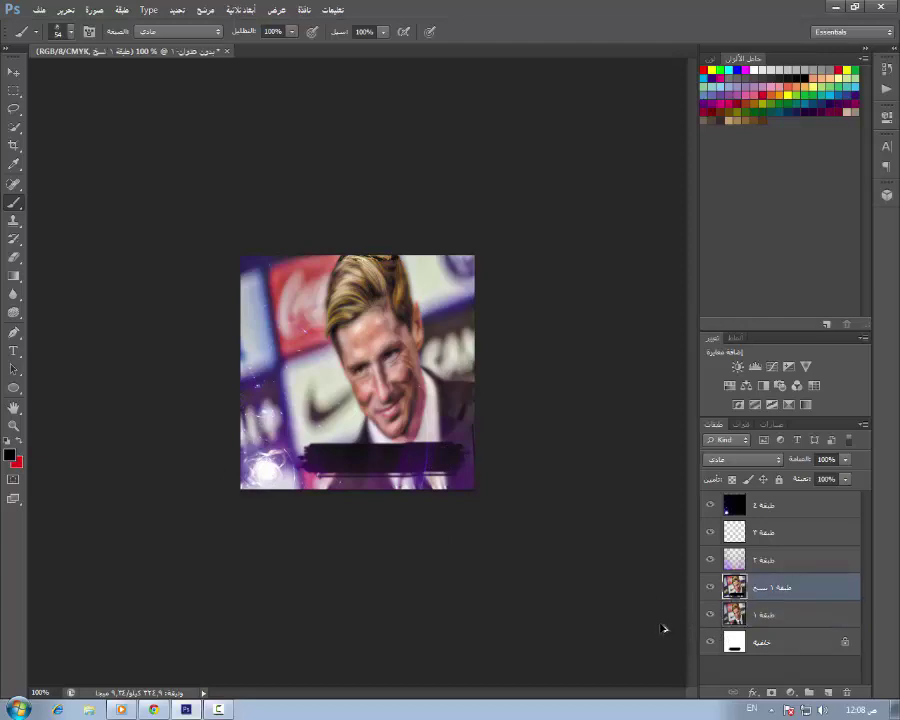
key(ctrl+z)
key(alt+bracketleft)
key(alt+bracketleft)
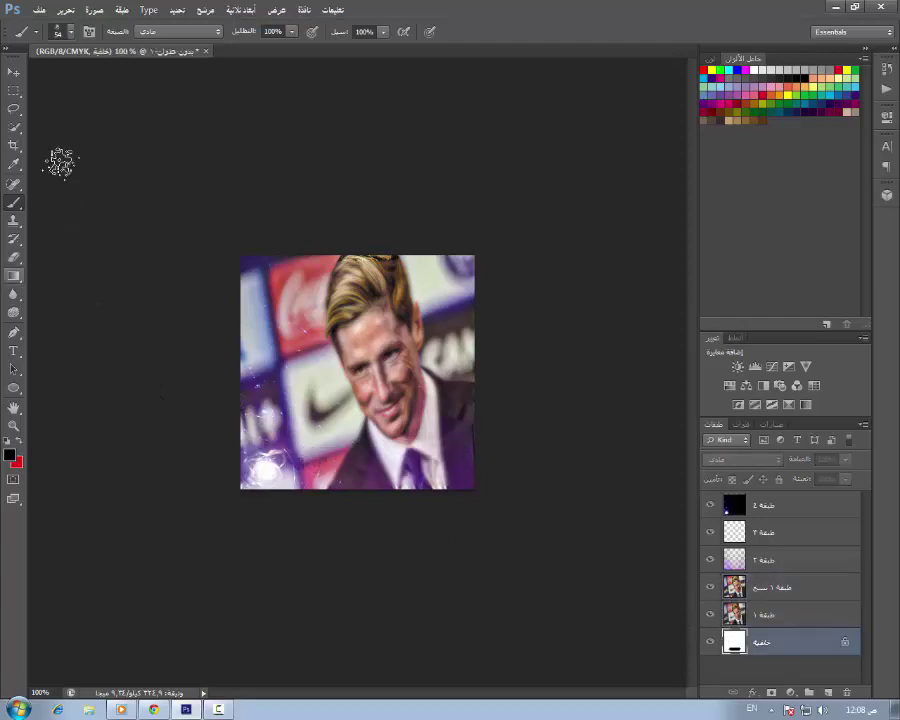
Start saving the layered composition as a Photoshop (*.PSD;*.PDD) file in the تكسترات folder.
click(39, 9)
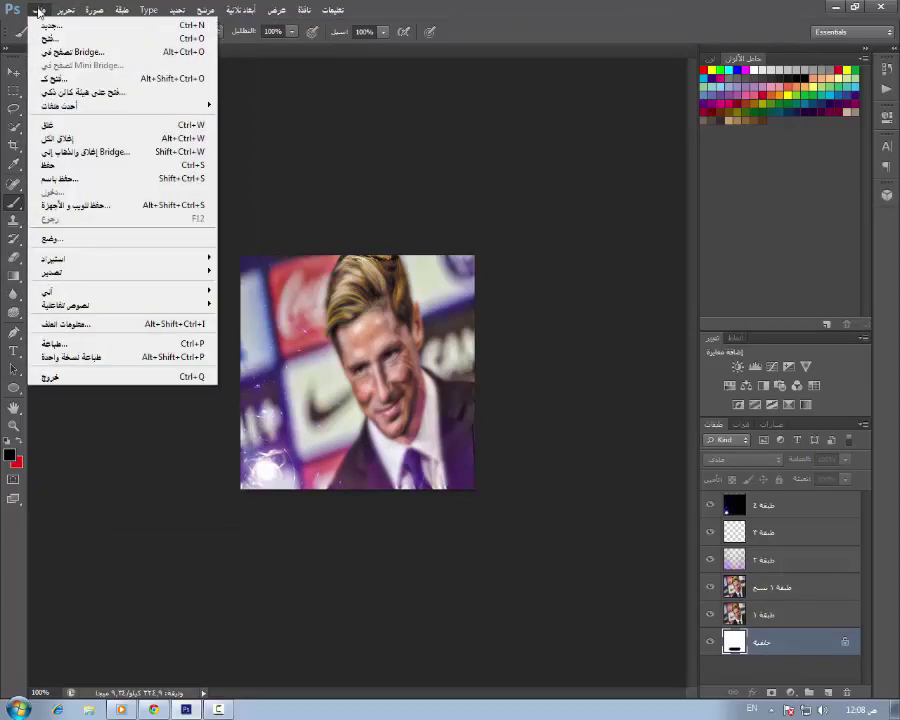
click(60, 166)
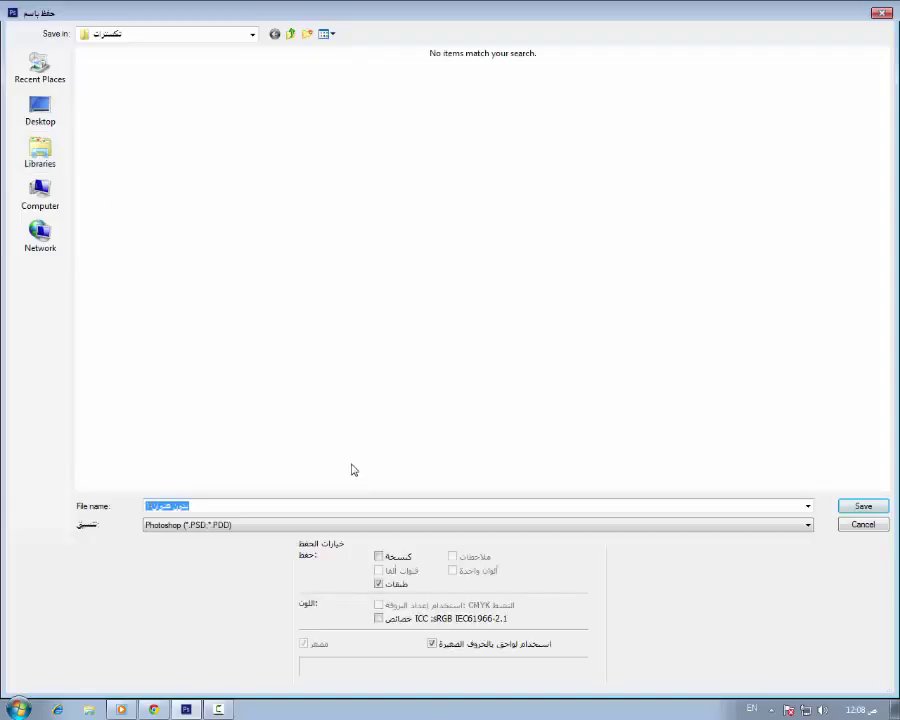
click(214, 710)
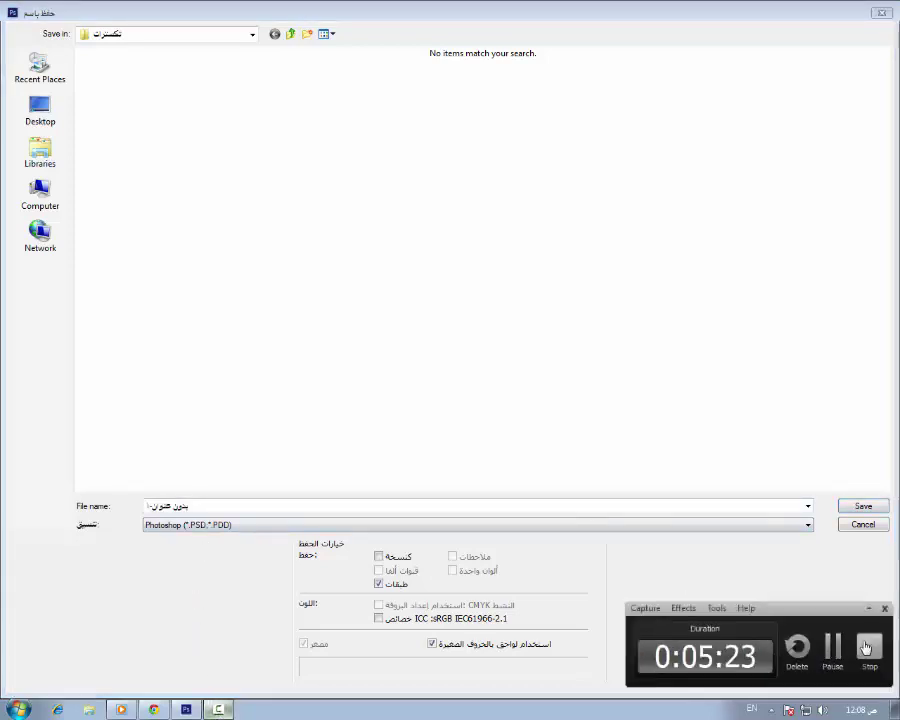